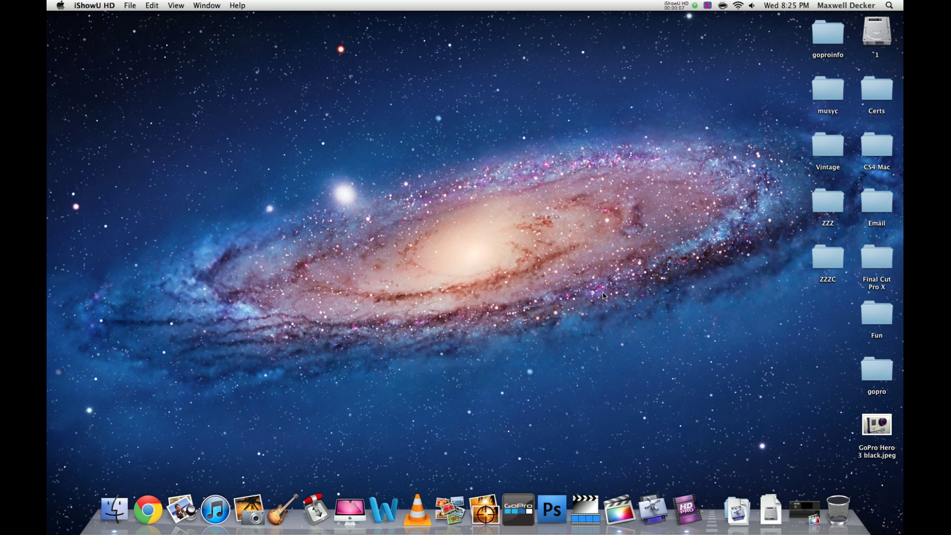
- Launch CineForm Studio, import mat3602.MP4, mute the preview audio and load the clip into the player
left_click(520, 511)
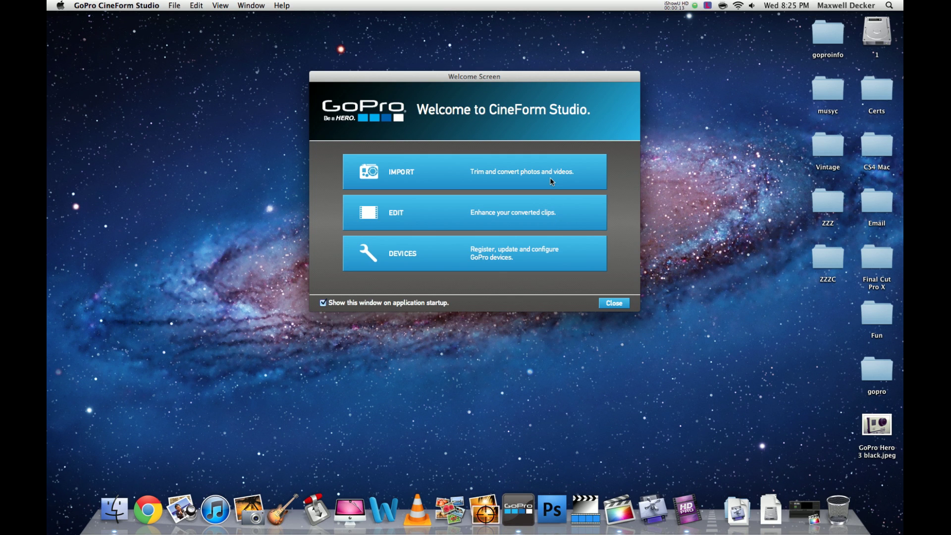
left_click(550, 174)
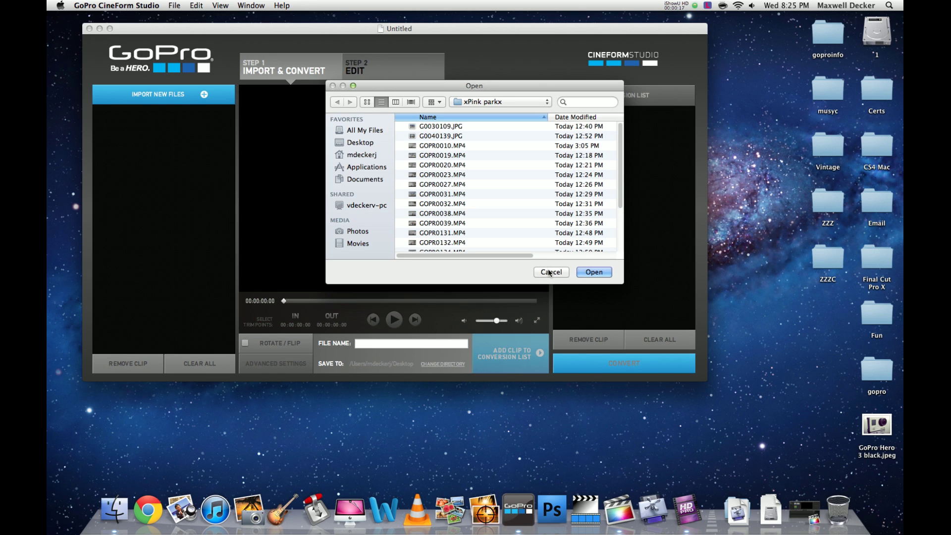
left_click(550, 272)
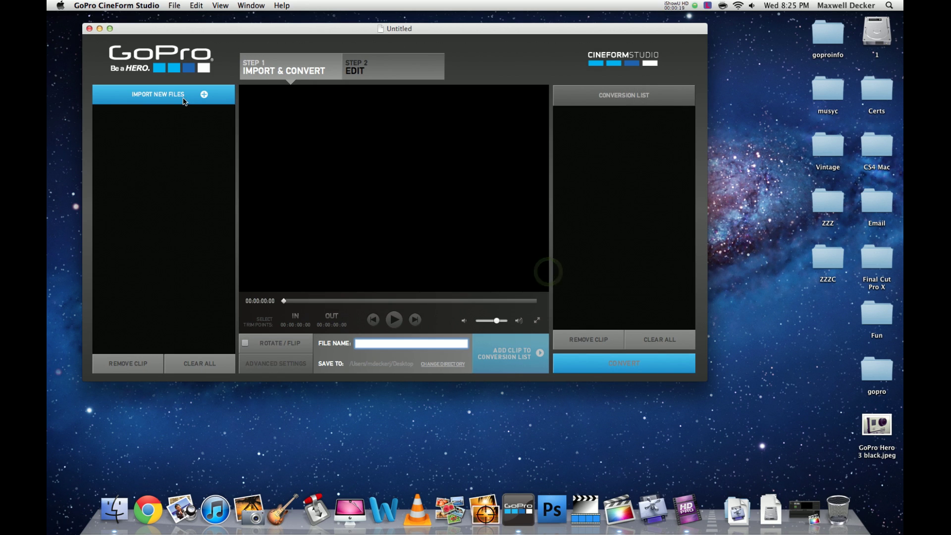
left_click(183, 95)
scroll(488, 211, "down", 5)
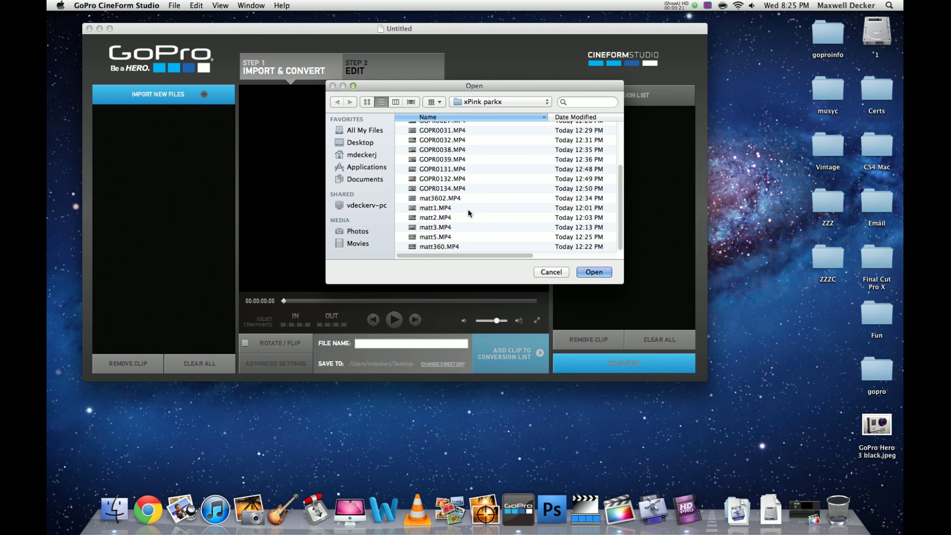
left_click(458, 198)
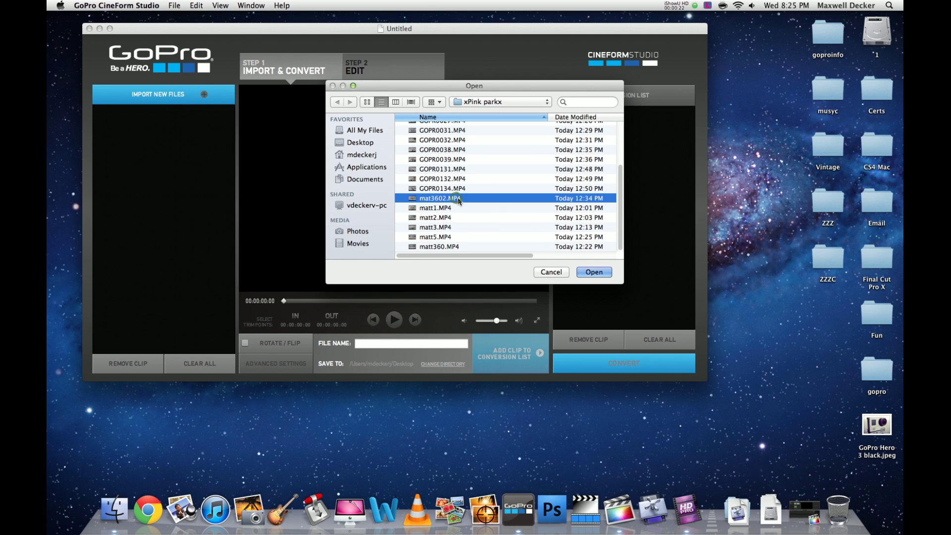
left_click(595, 272)
left_click_drag(497, 320, 466, 315)
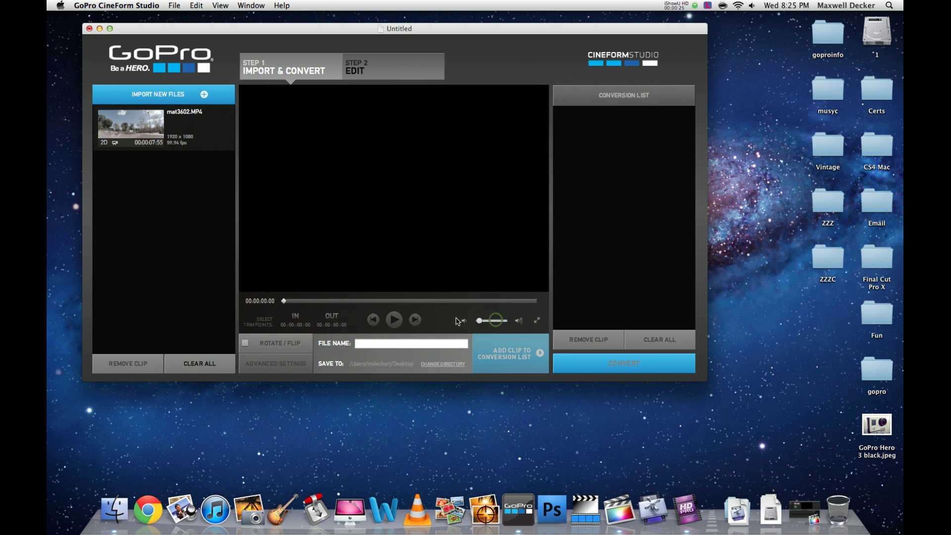
left_click(215, 139)
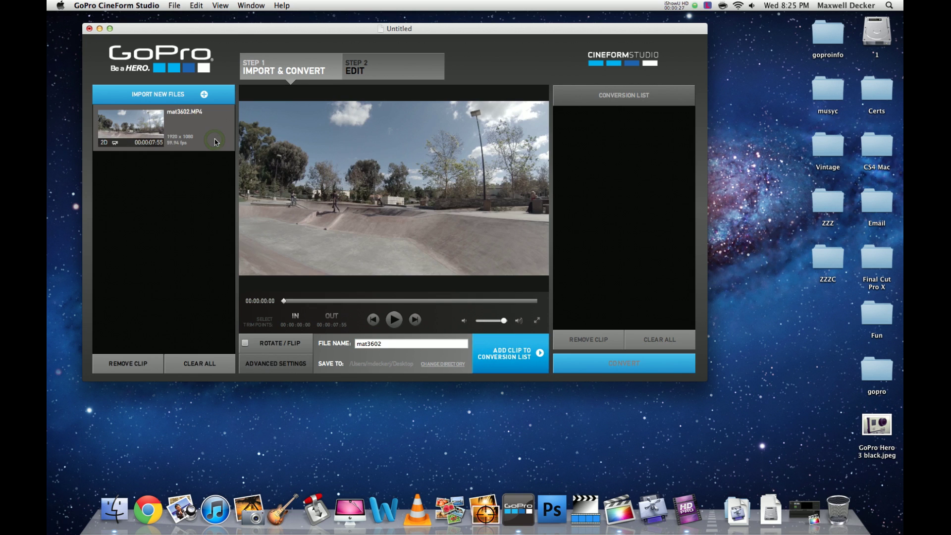
- Set Advanced Settings to 23.98p frame rate and High quality, remembered for future clips
left_click(274, 365)
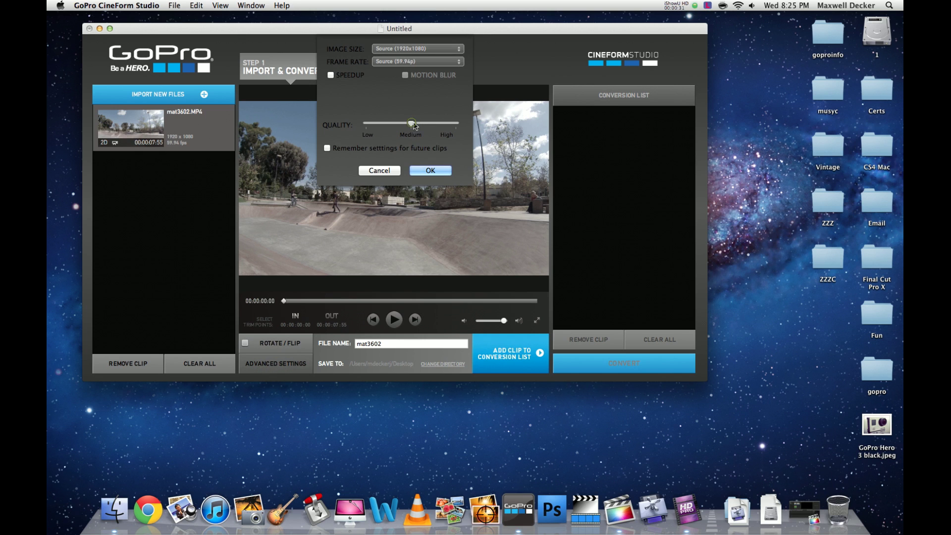
left_click(429, 61)
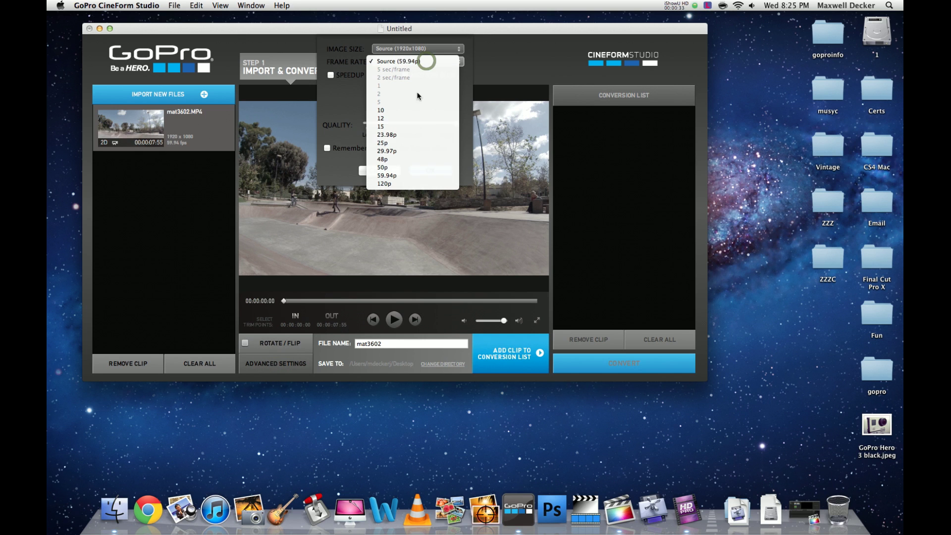
left_click(410, 134)
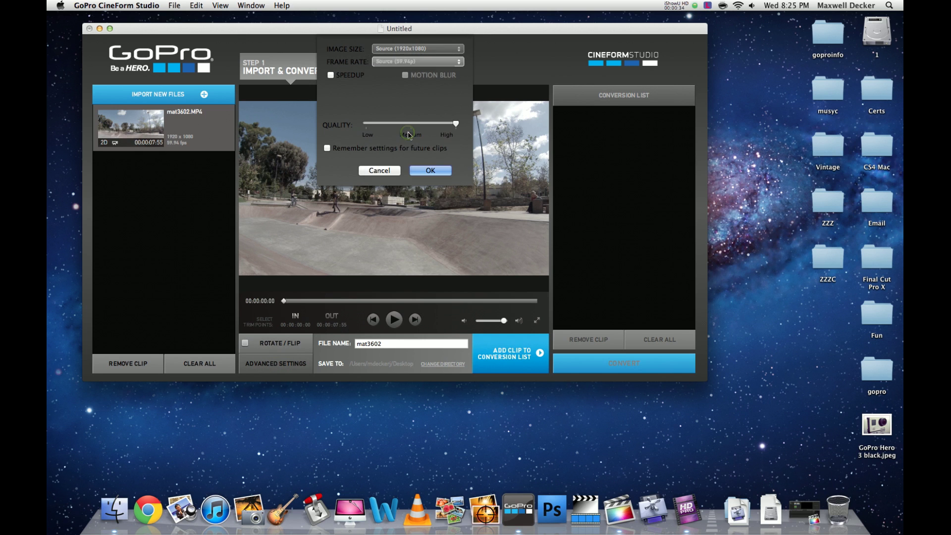
left_click(327, 149)
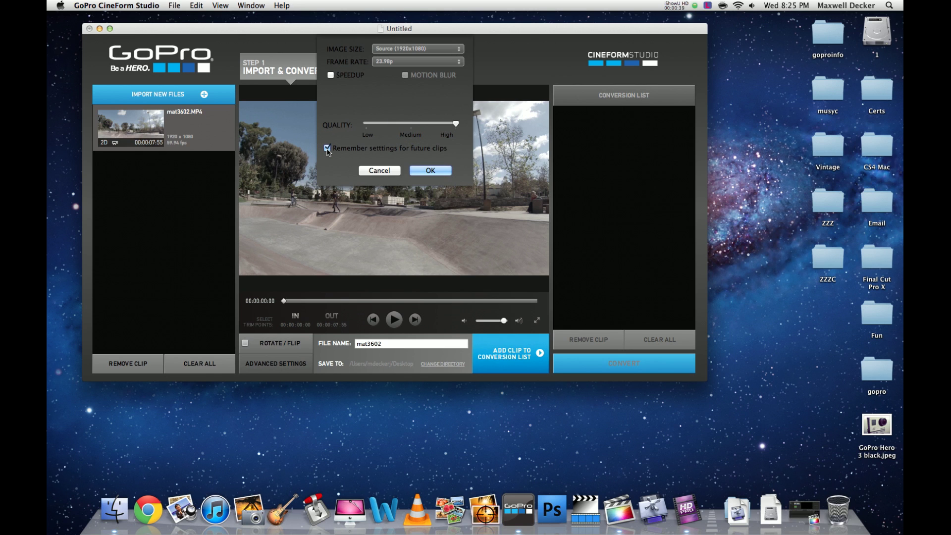
left_click(422, 61)
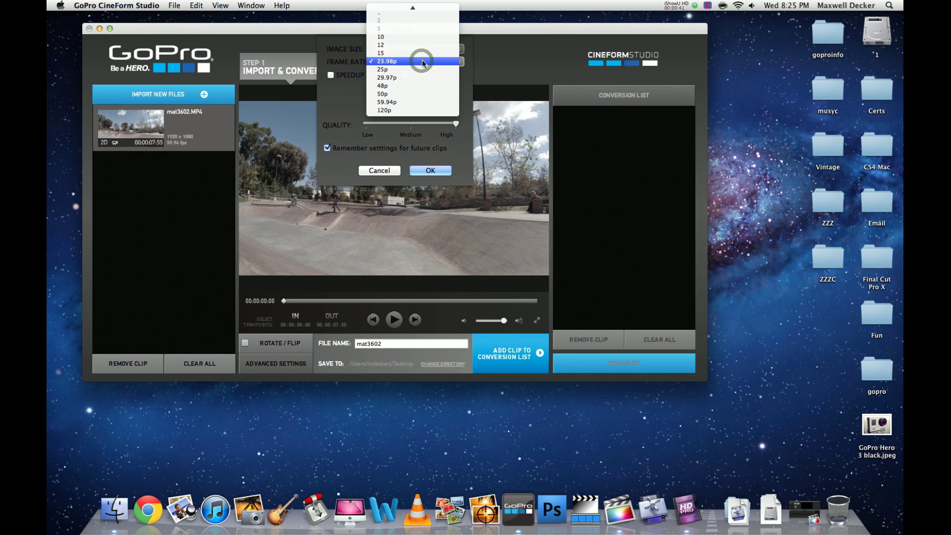
left_click(423, 62)
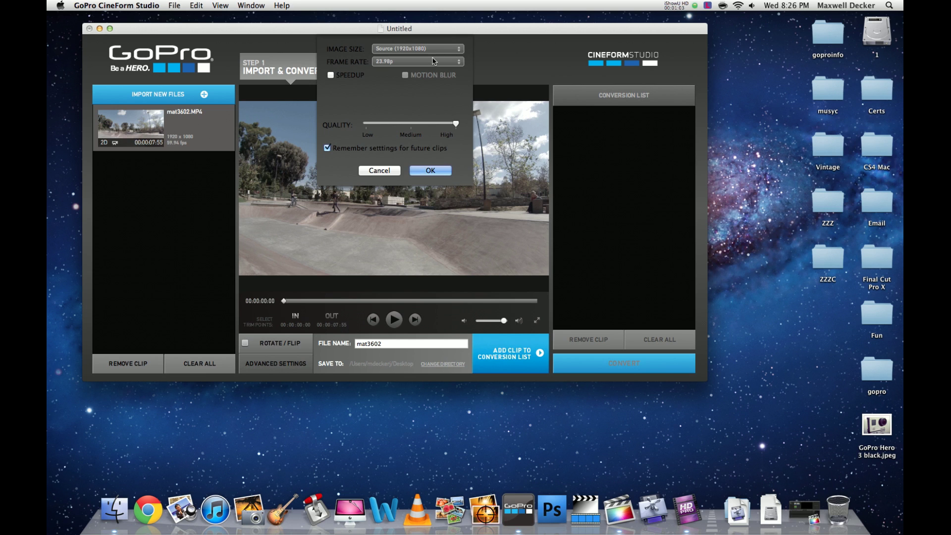
left_click(427, 169)
- Name the output mat3602cineform and set the Desktop as its save folder
left_click(393, 346)
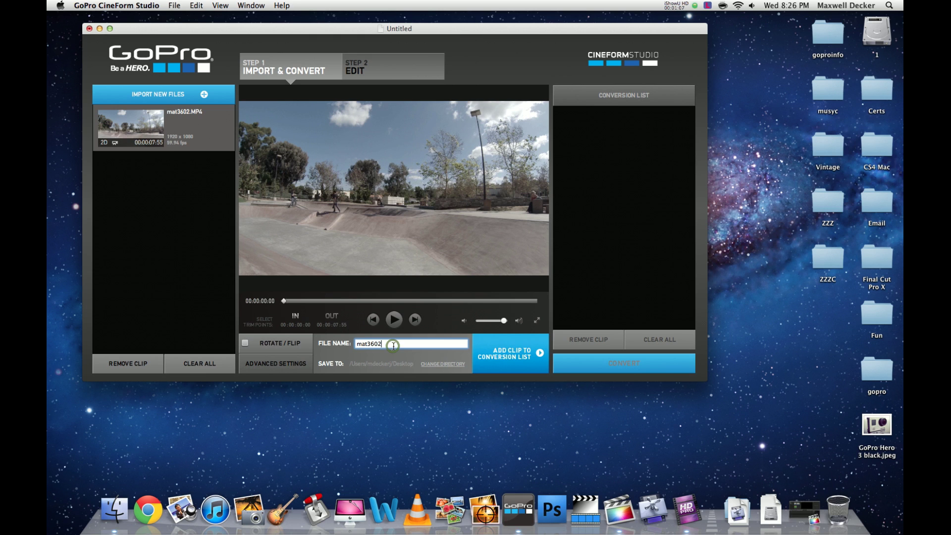
type("cineform")
left_click(434, 365)
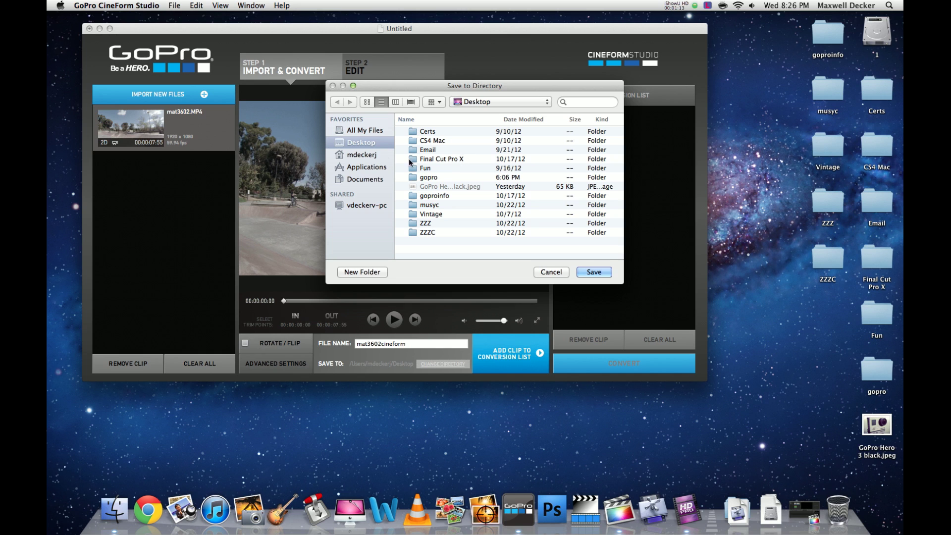
left_click(595, 273)
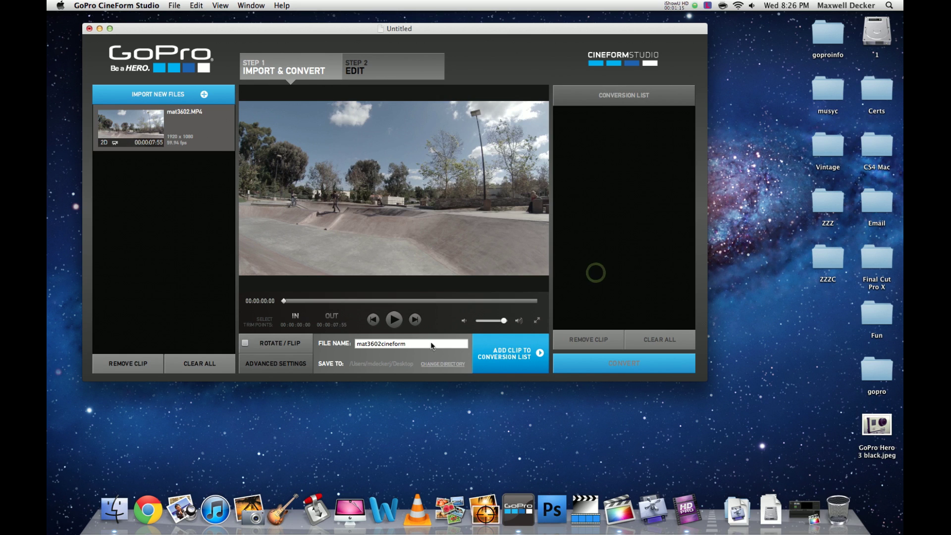
- Preview the clip with audio muted, then queue it and start the conversion
left_click(291, 345)
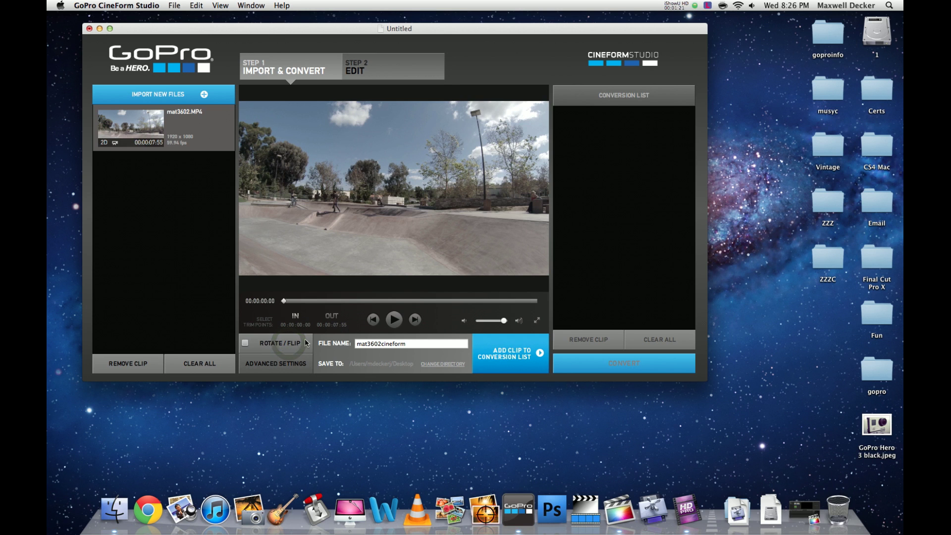
left_click(393, 320)
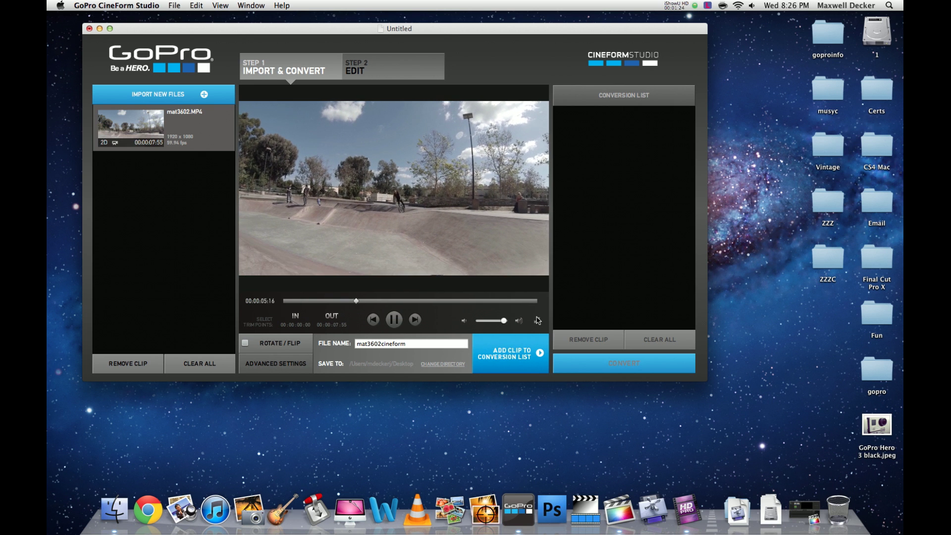
left_click_drag(504, 321, 479, 322)
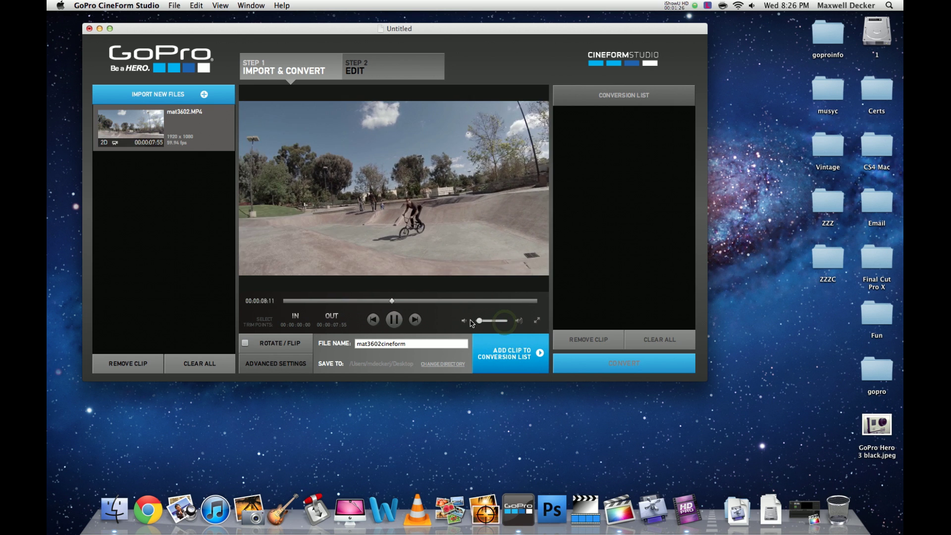
left_click(397, 321)
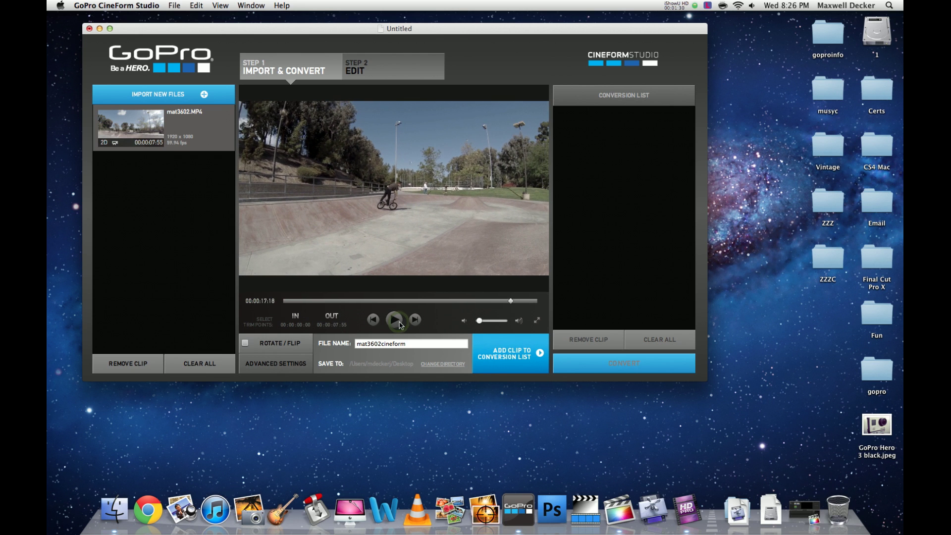
left_click(292, 364)
left_click(434, 171)
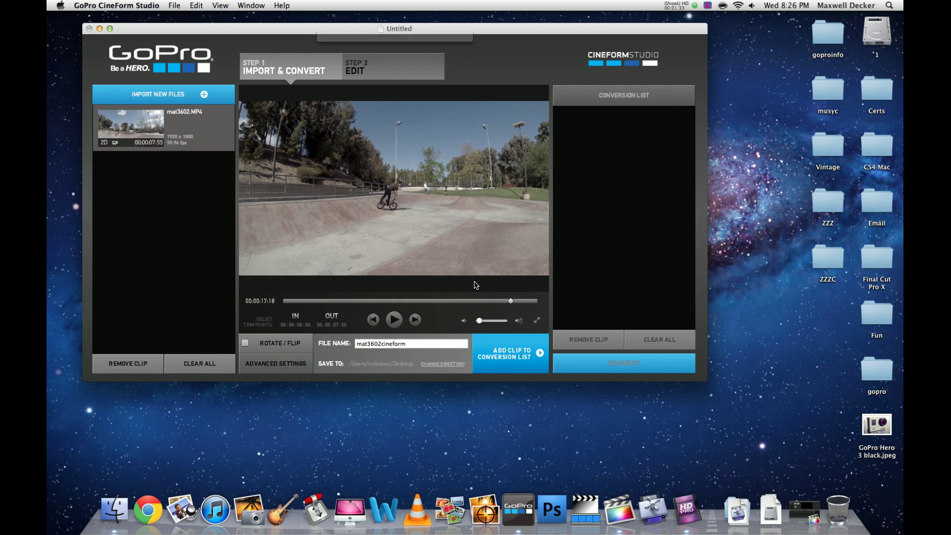
left_click(501, 353)
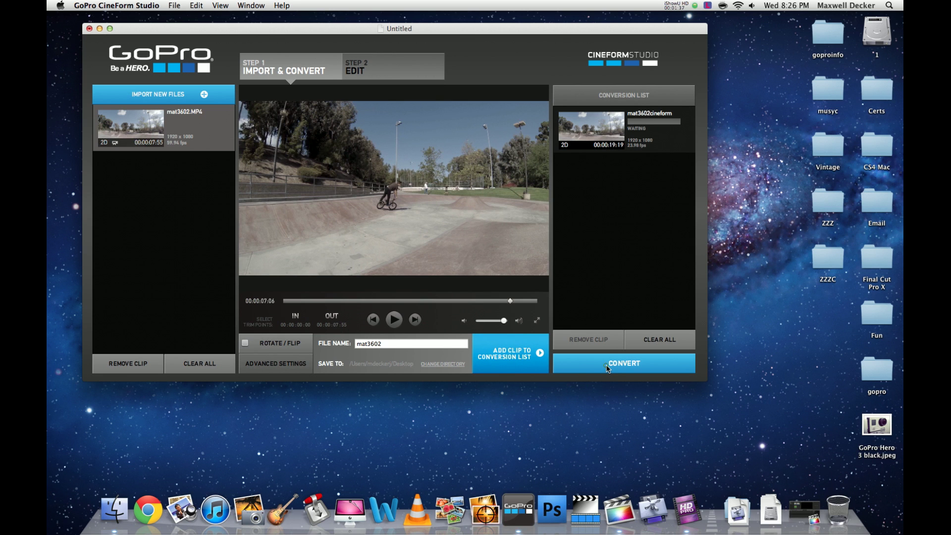
left_click(608, 367)
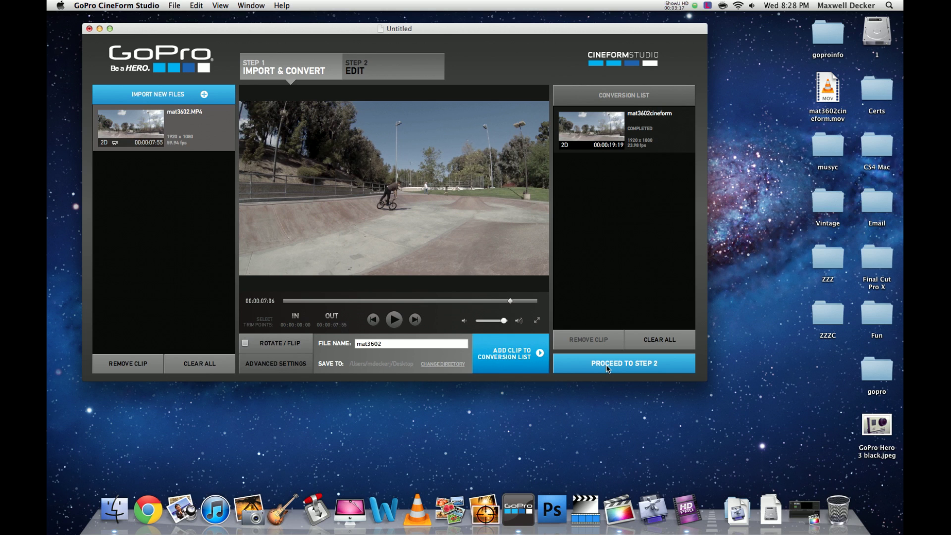
- Load mat3602cineform in the Edit step, apply the ProTune preset and scrub and play it
left_click(607, 365)
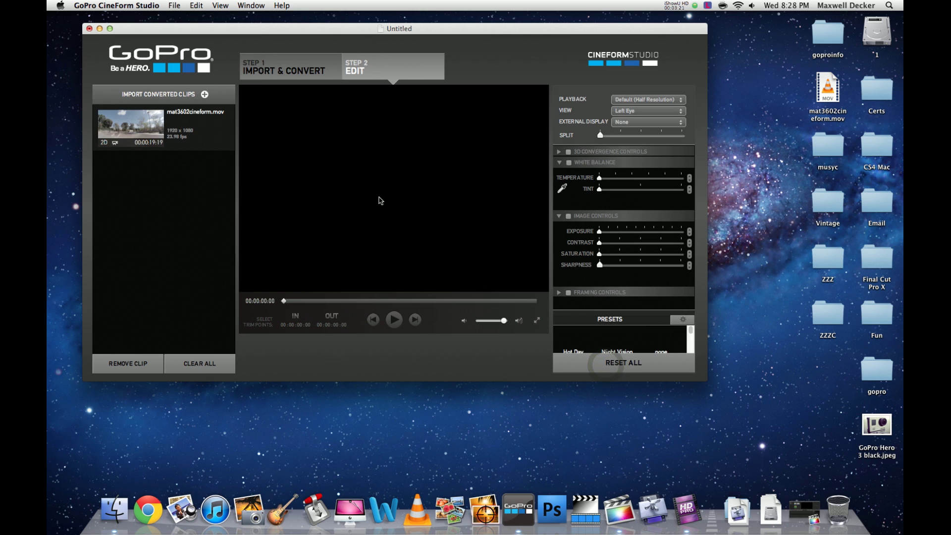
left_click(205, 141)
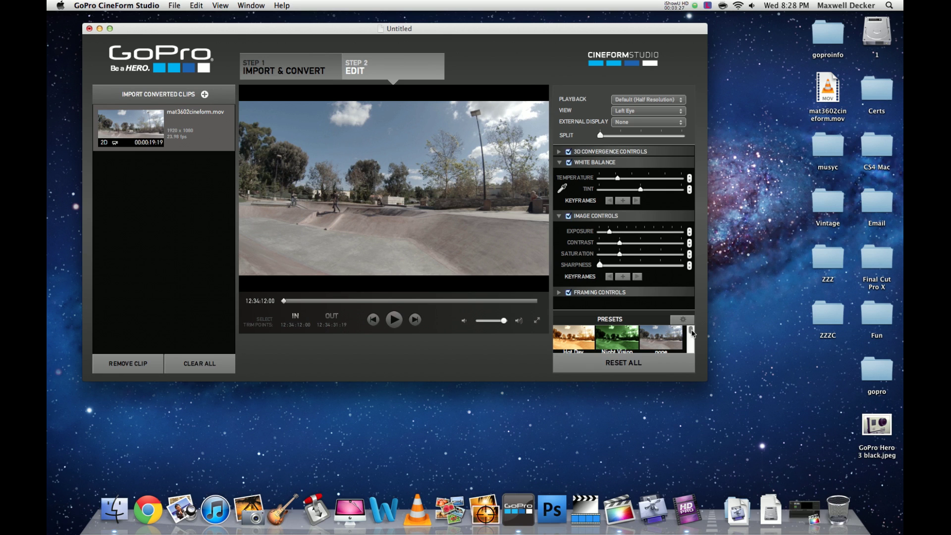
scroll(692, 333, "down", 3)
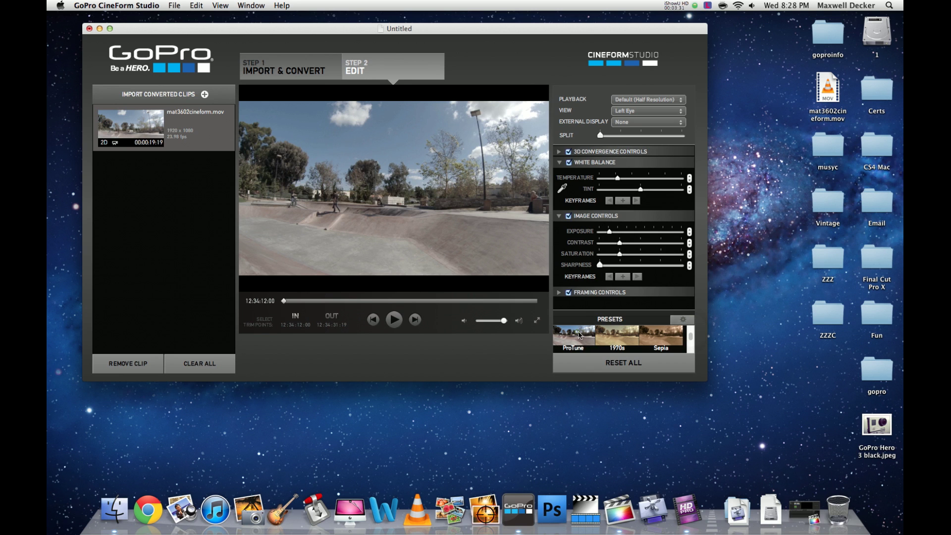
left_click(579, 336)
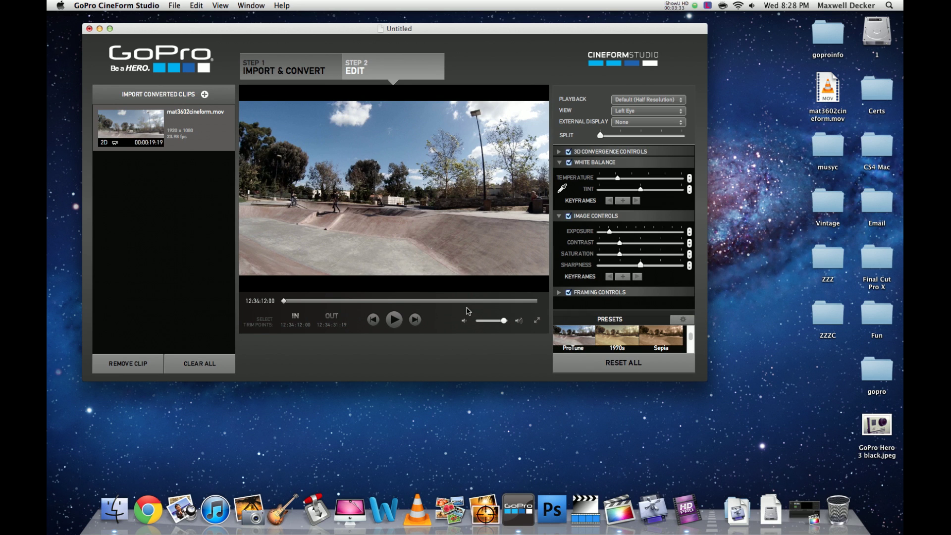
left_click_drag(286, 305, 392, 311)
left_click(394, 319)
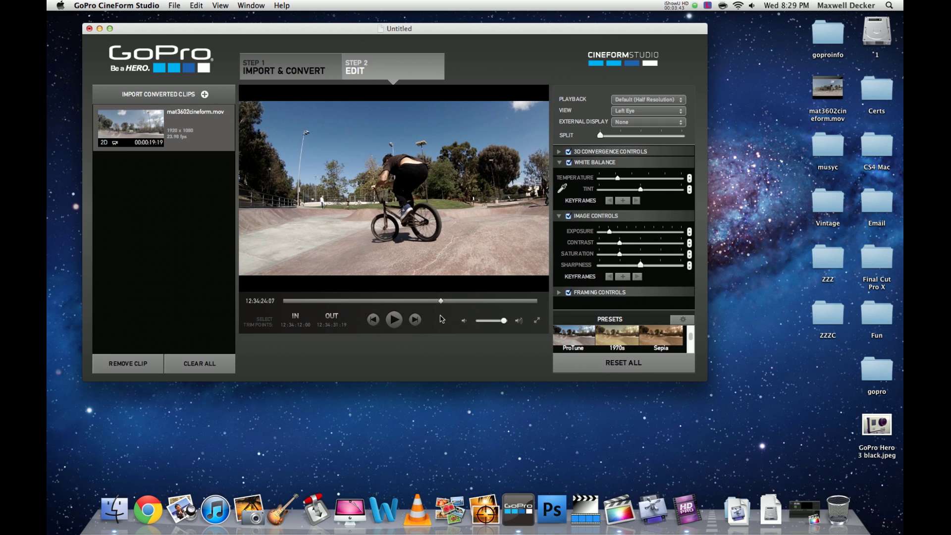
left_click_drag(409, 316, 283, 308)
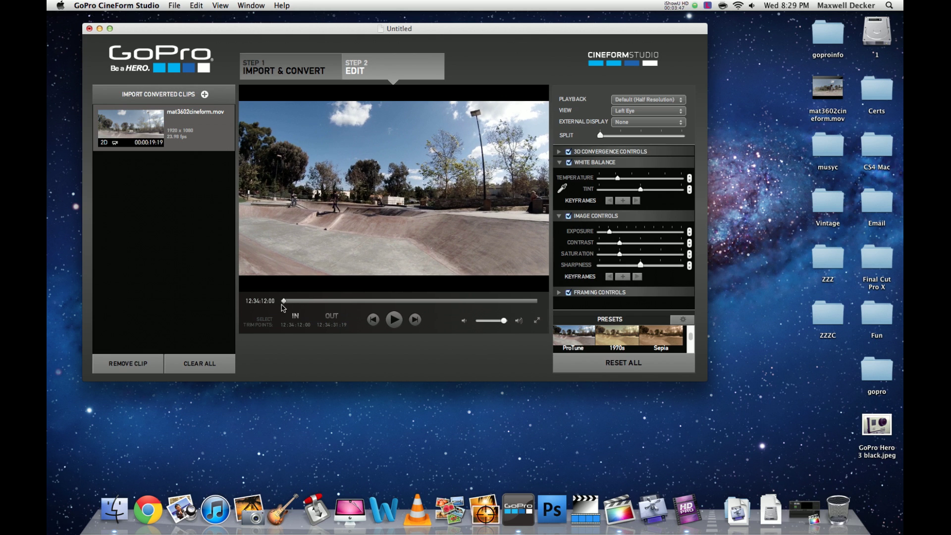
scroll(583, 347, "down", 3)
- Revert to the 'none' preset, turn off 3D convergence, collapse Framing Controls and play the clip
left_click(661, 340)
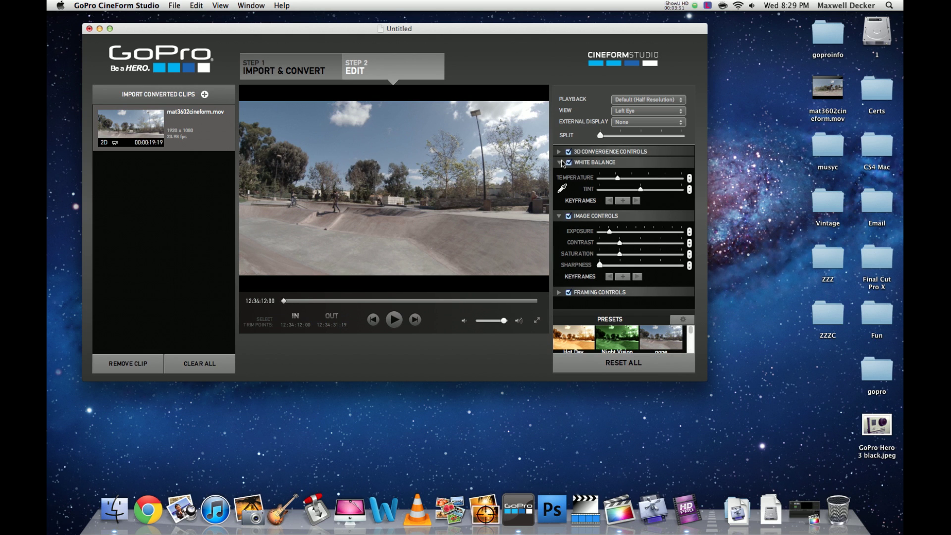
left_click(560, 151)
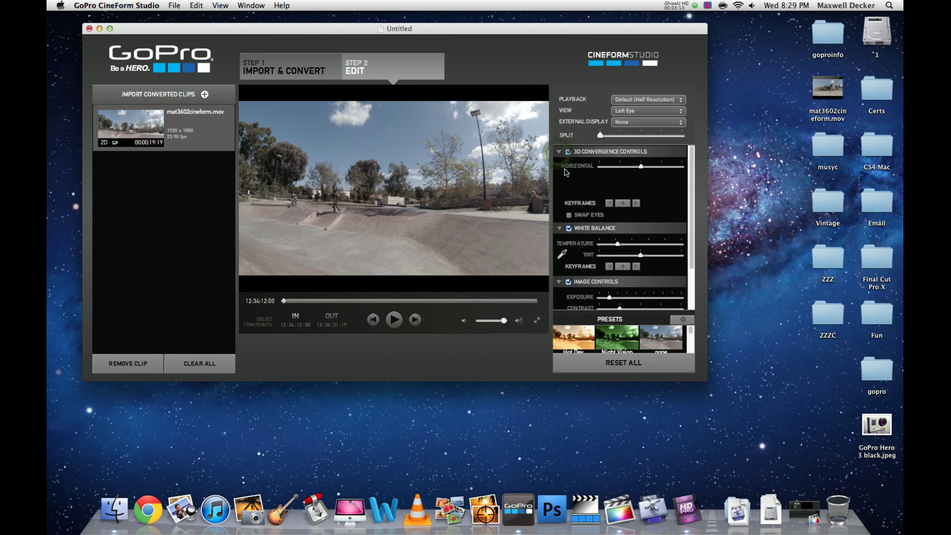
left_click(568, 152)
scroll(560, 154, "down", 4)
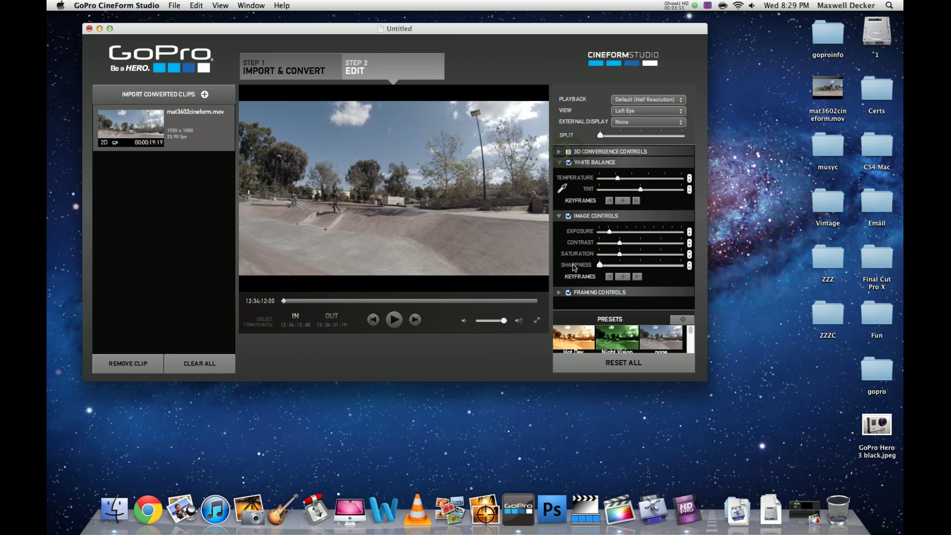
scroll(563, 292, "down", 2)
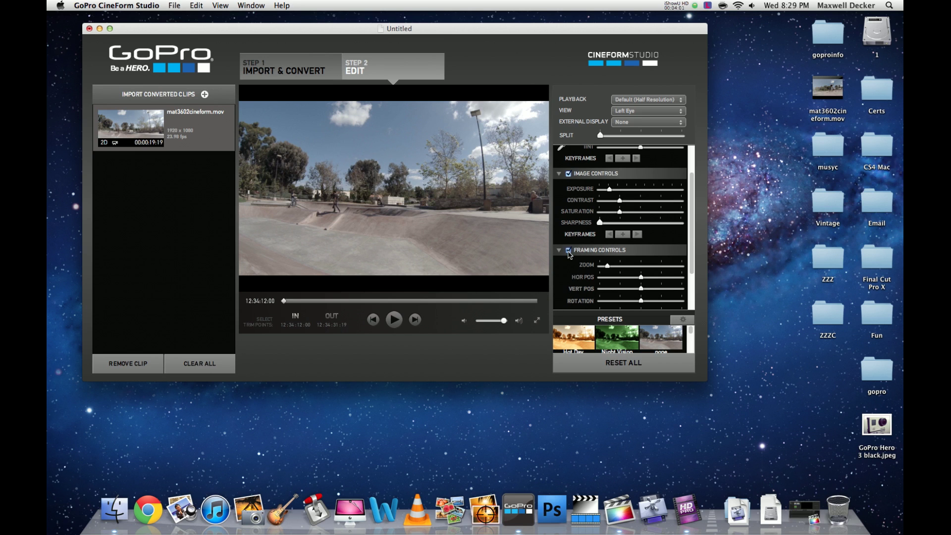
left_click(562, 251)
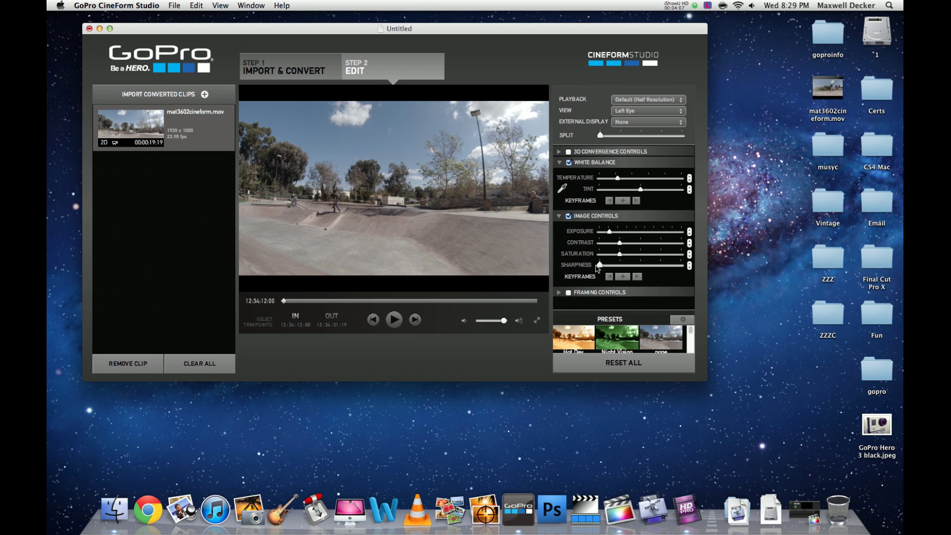
left_click(394, 319)
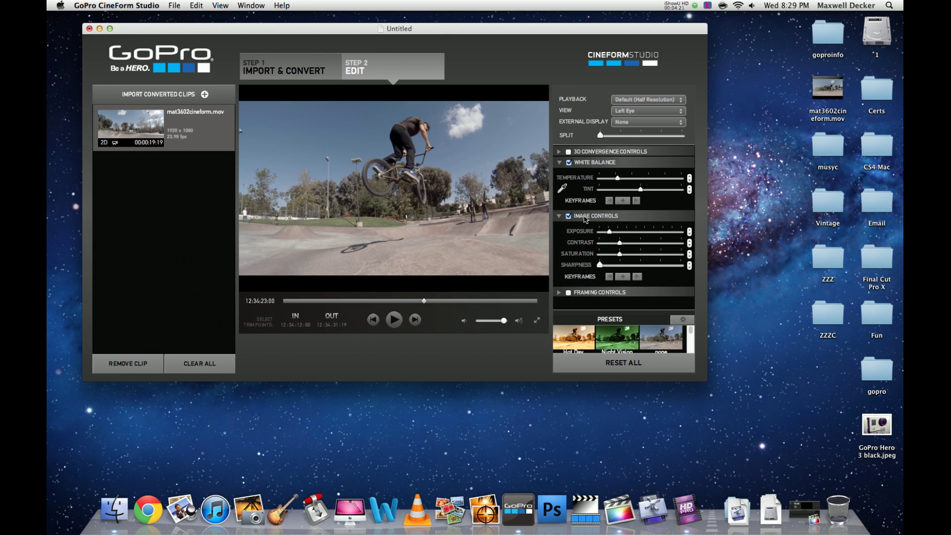
- Raise sharpness and saturation, lower exposure slightly and raise contrast slightly
left_click_drag(600, 265, 648, 279)
left_click_drag(620, 256, 628, 257)
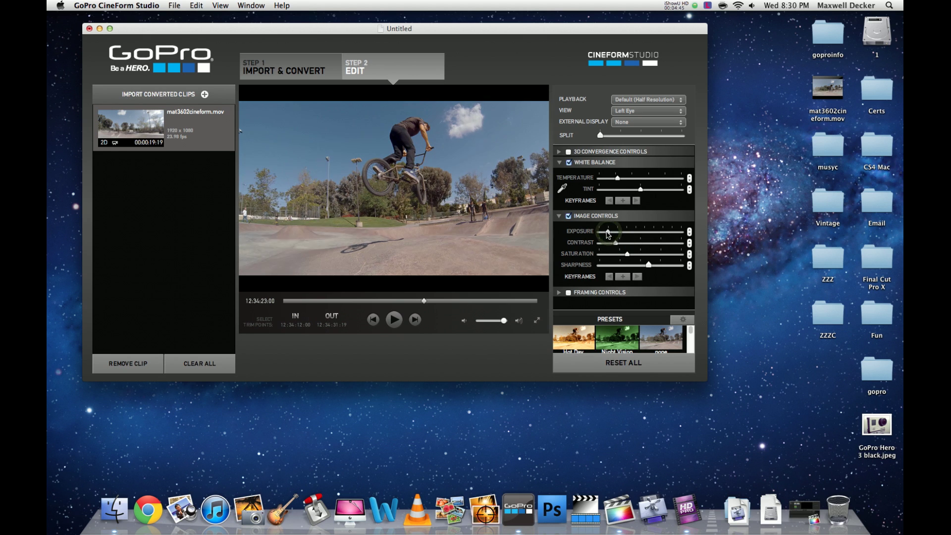
left_click_drag(612, 233, 611, 236)
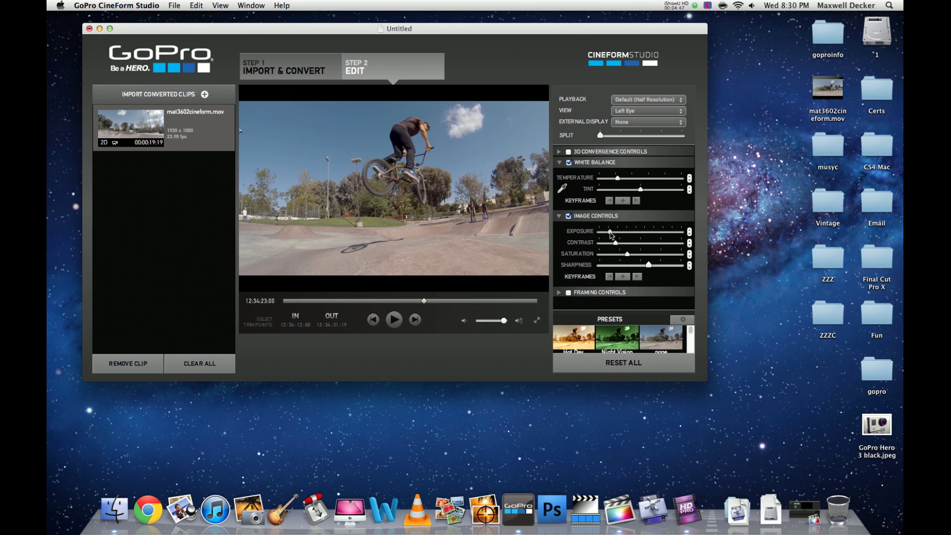
left_click_drag(617, 243, 618, 244)
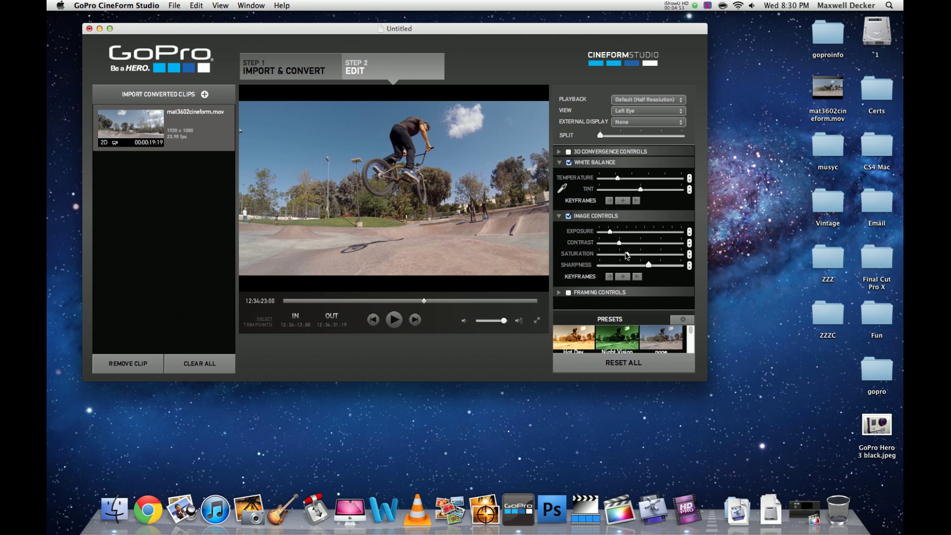
left_click_drag(627, 256, 627, 257)
left_click_drag(624, 256, 621, 255)
- Compare the grade with the Split slider and scrubber, then cool the colour temperature
left_click_drag(601, 135, 687, 148)
left_click_drag(692, 149, 562, 143)
left_click_drag(427, 304, 452, 310)
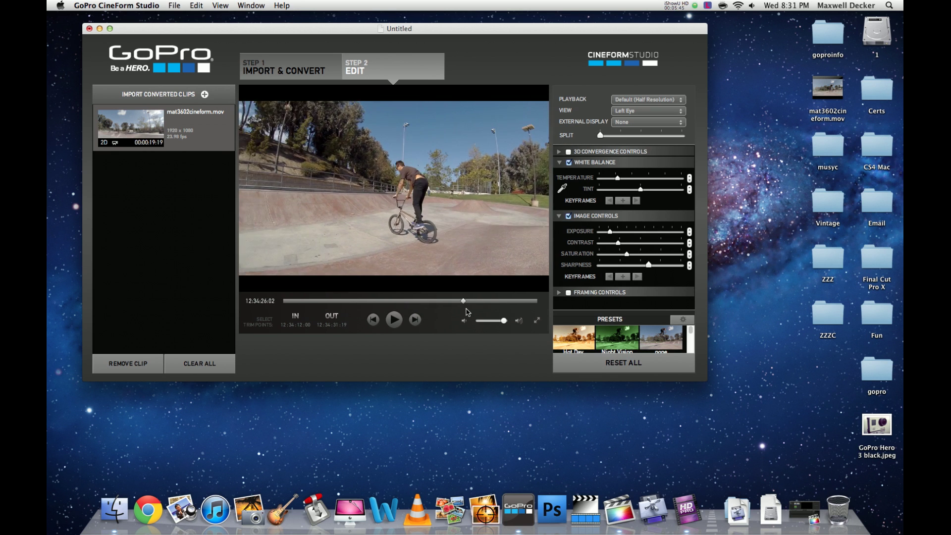
left_click_drag(452, 312, 406, 305)
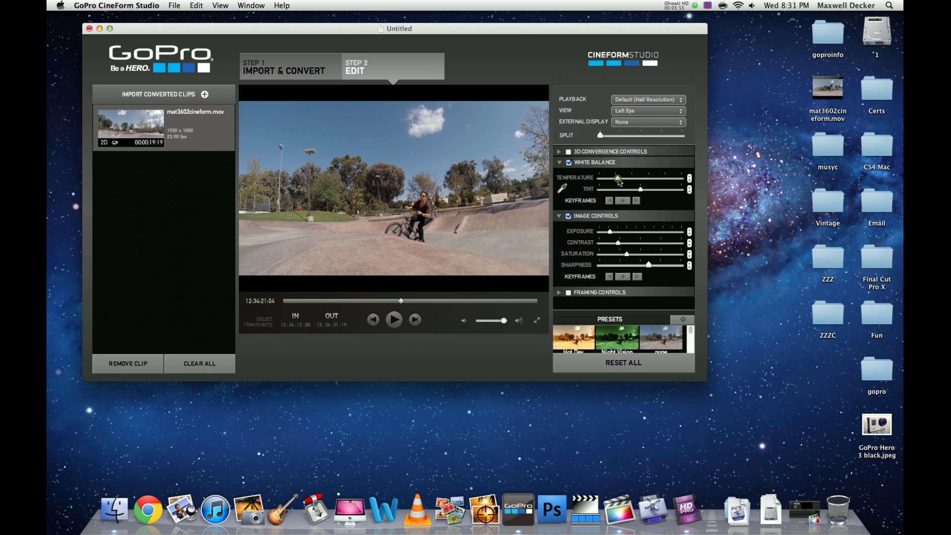
mouse_move(618, 181)
left_mouse_down()
mouse_move(610, 182)
mouse_move(644, 187)
mouse_move(618, 183)
left_mouse_up()
left_click_drag(618, 182, 617, 181)
left_click(175, 6)
- Export the graded clip as a .mov named matt360cineformchanged onto the Desktop
left_click(200, 64)
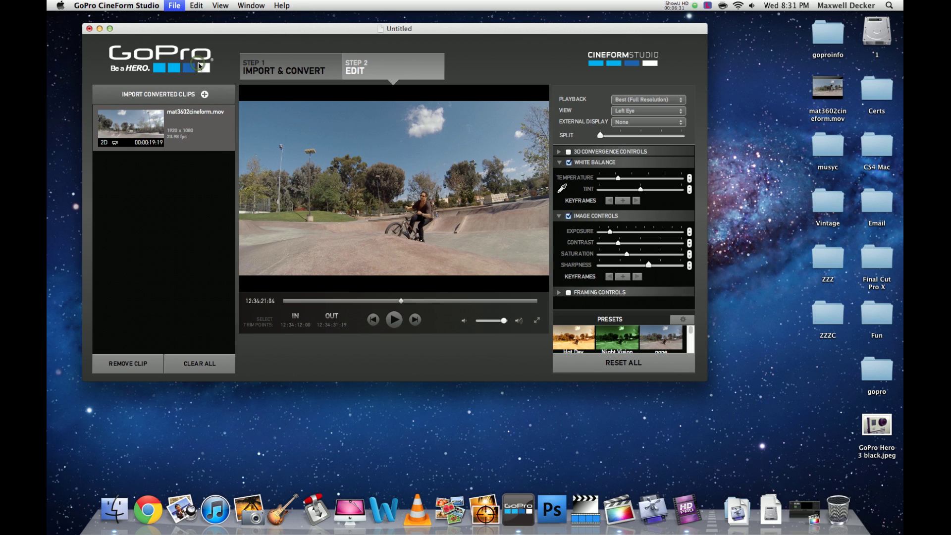
type("matt360c")
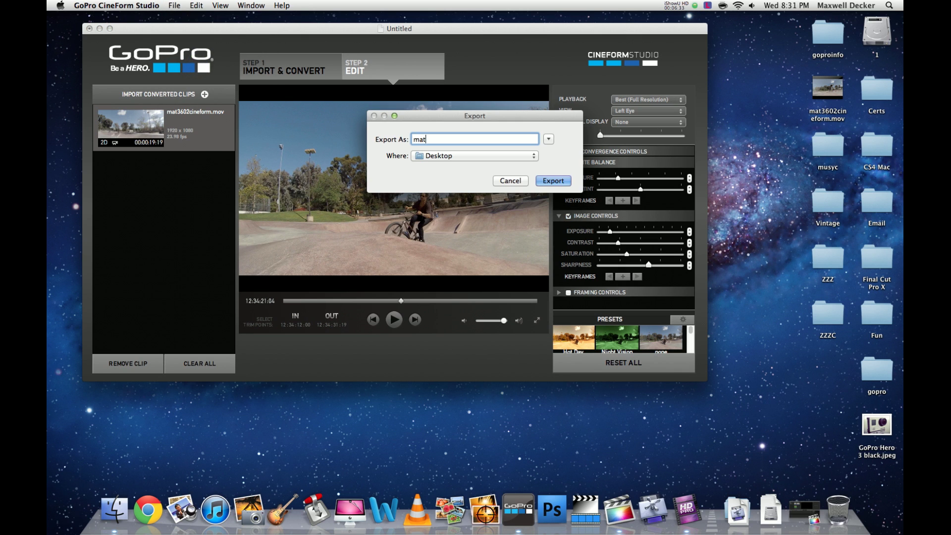
type("ineformchanged")
left_click(553, 181)
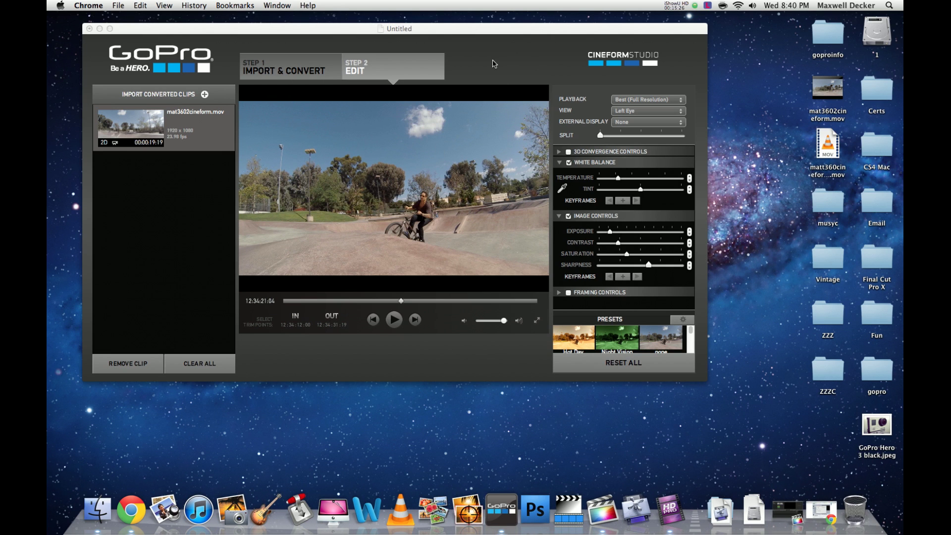
- Quit CineForm Studio with Don't Save for the untitled project, then launch Final Cut Pro
left_click(493, 63)
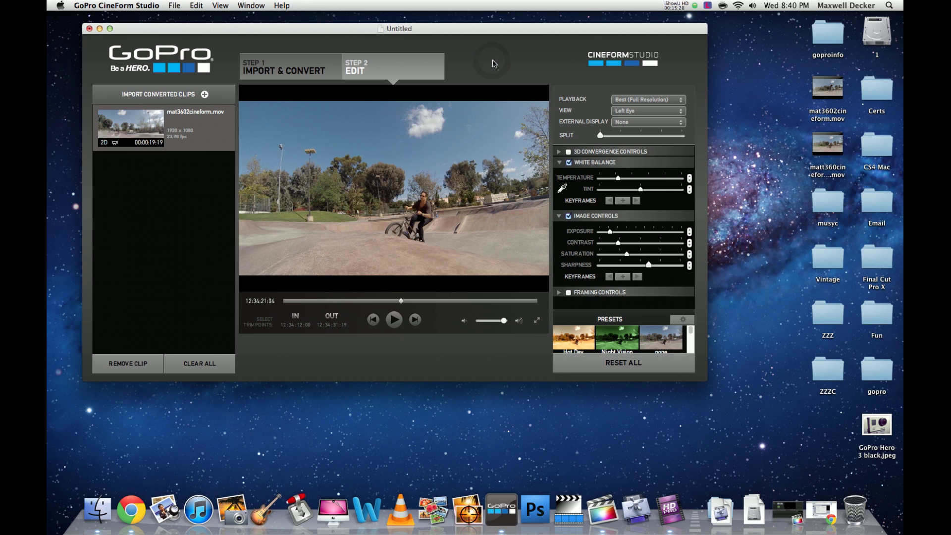
key("super+q")
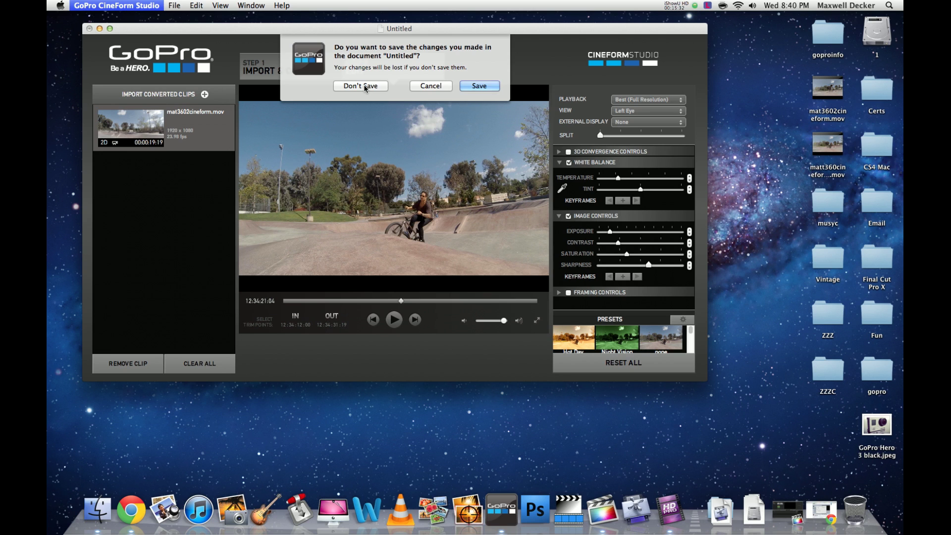
left_click(479, 86)
left_click(437, 93)
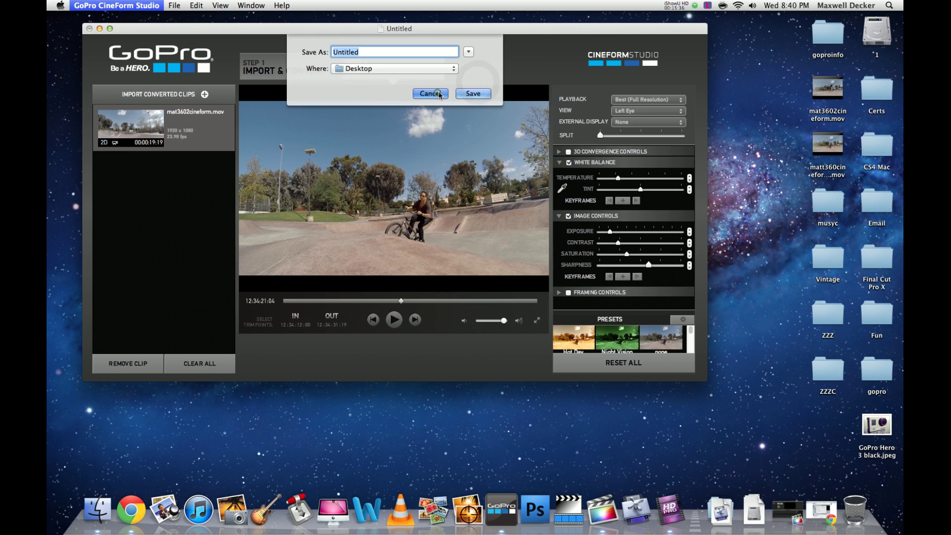
key("super+q")
left_click(368, 86)
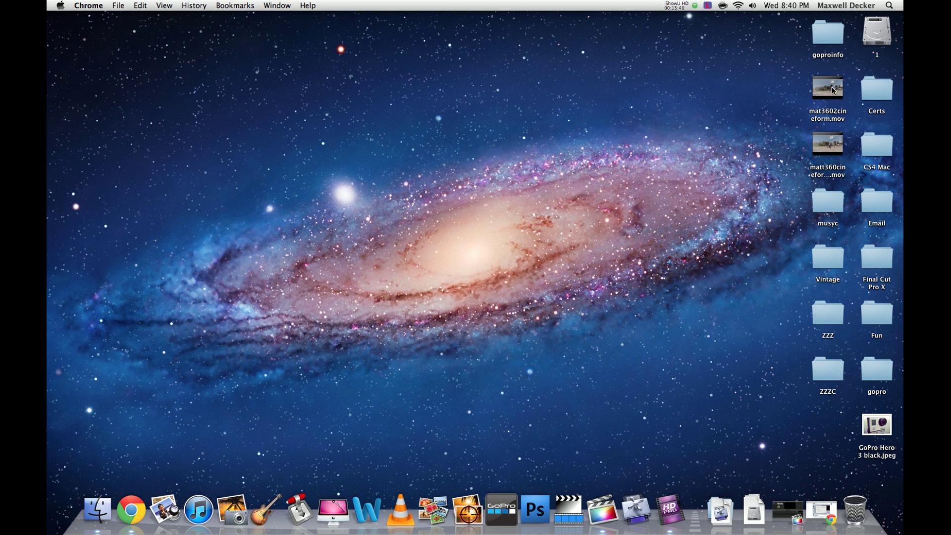
left_click(785, 506)
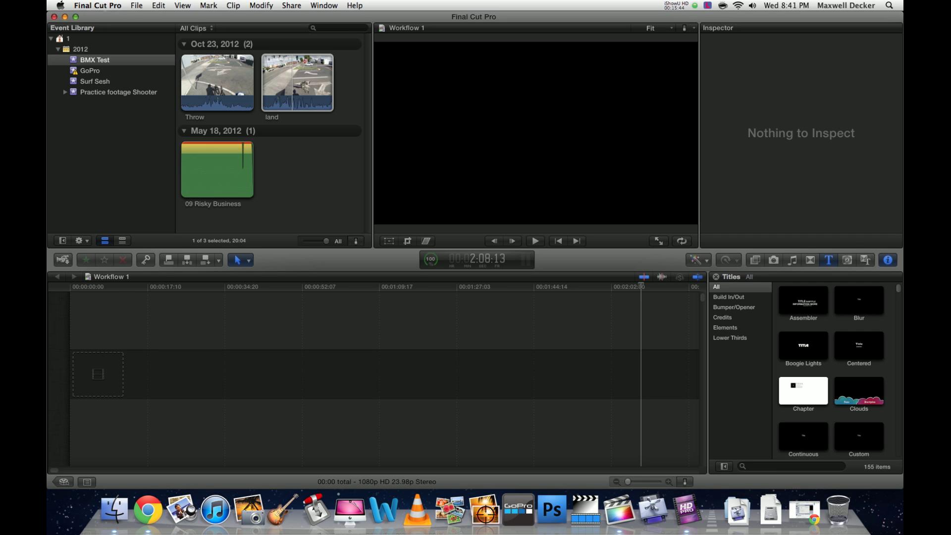
- Create a new event named Workflow
left_click(137, 6)
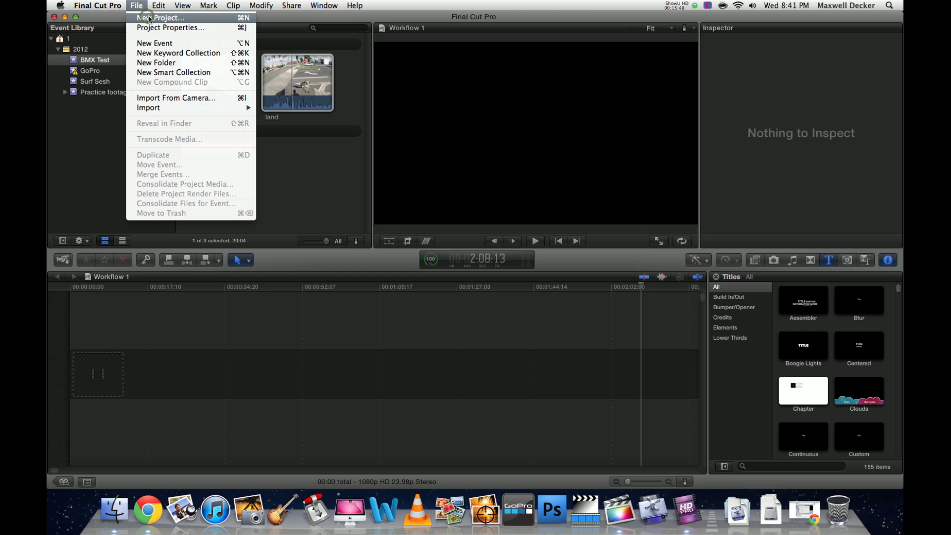
left_click(160, 44)
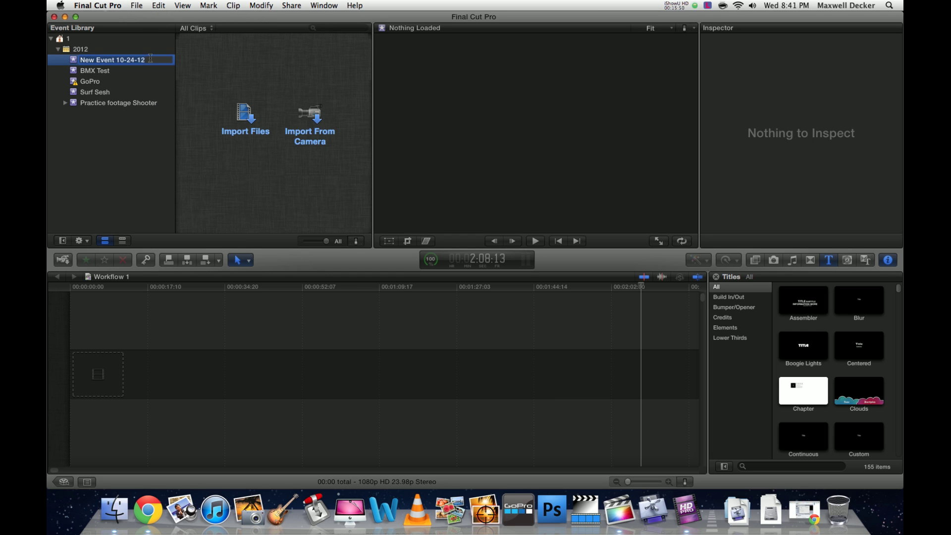
type("Workflow")
key("Return")
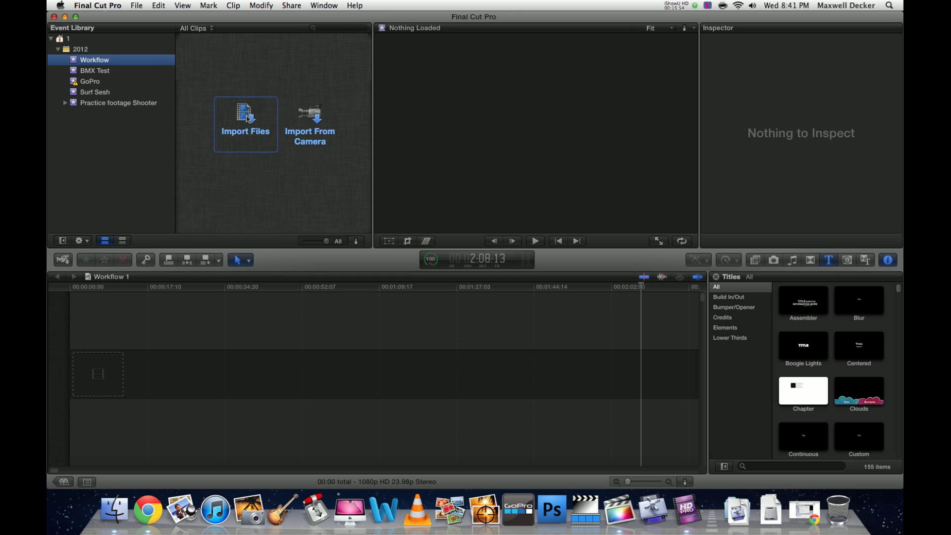
- Start a new project named Workflow with 1080p HD, 1920x1080, 23.98p video
left_click(137, 6)
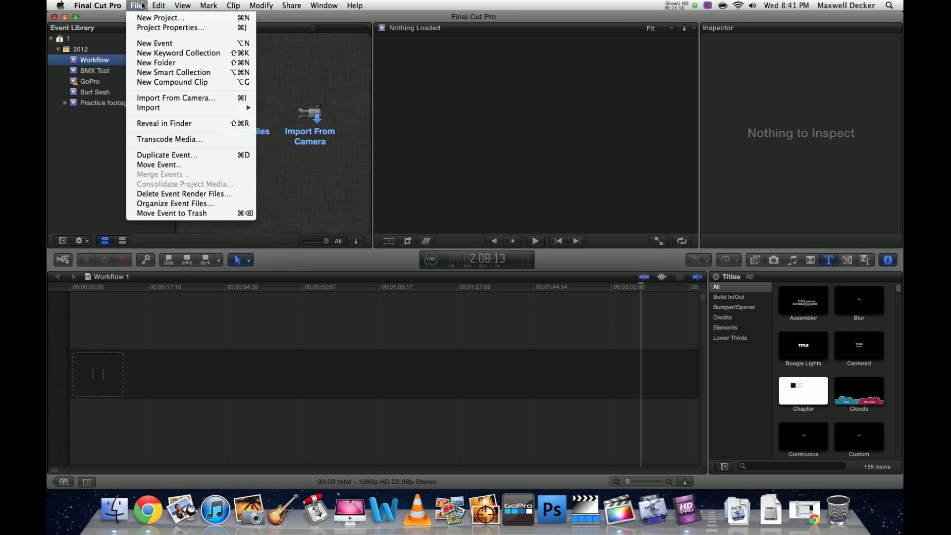
left_click(155, 20)
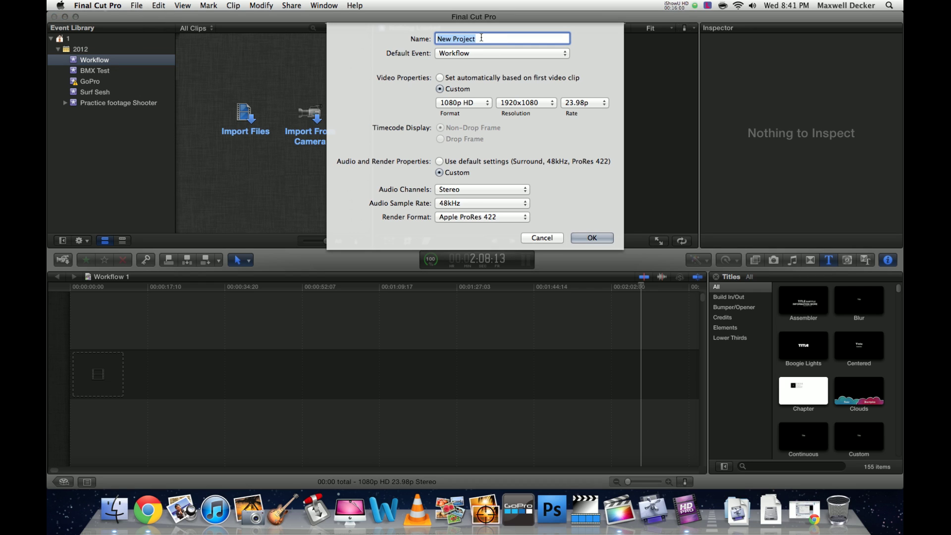
type("Workflow")
left_click(469, 103)
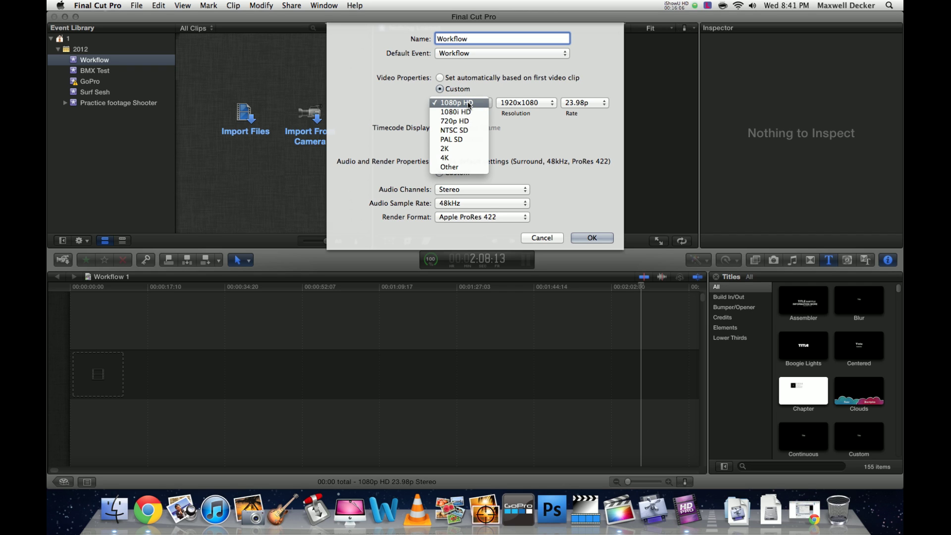
left_click(468, 103)
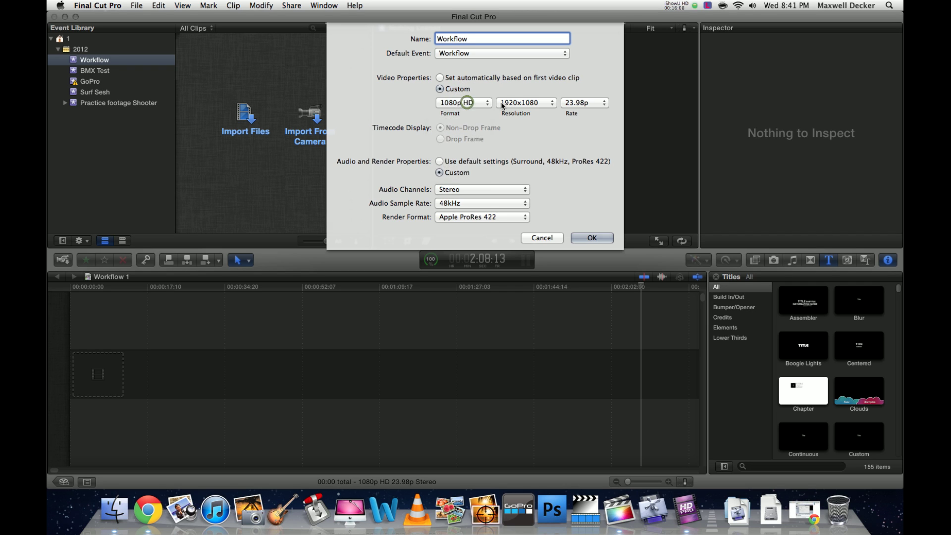
left_click(520, 103)
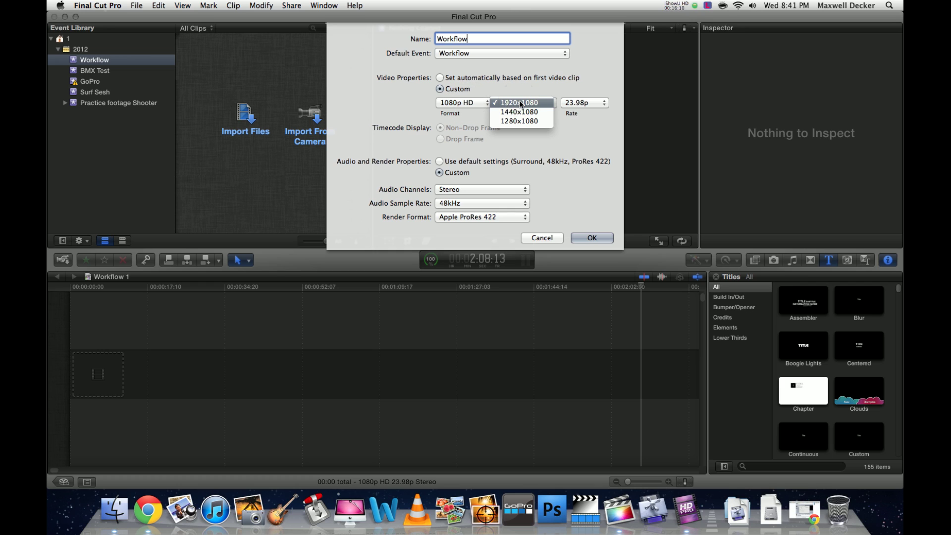
left_click(520, 103)
left_click(593, 103)
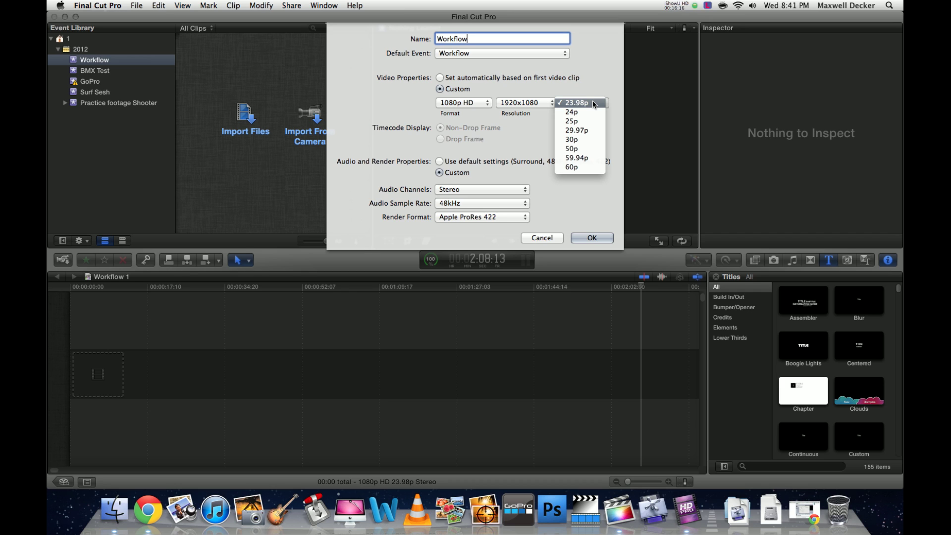
left_click(593, 103)
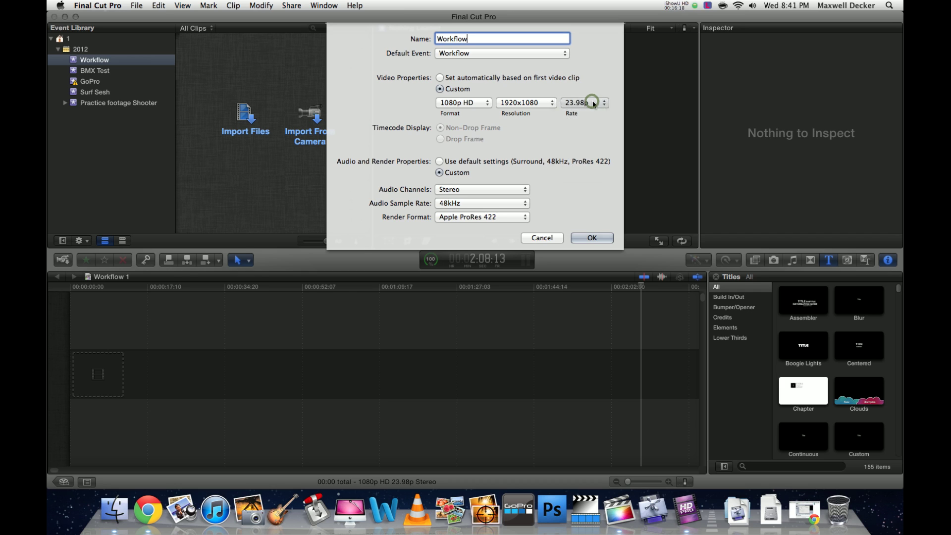
- Keep stereo 48kHz audio and Apple ProRes 422 rendering, and create the project
left_click(507, 189)
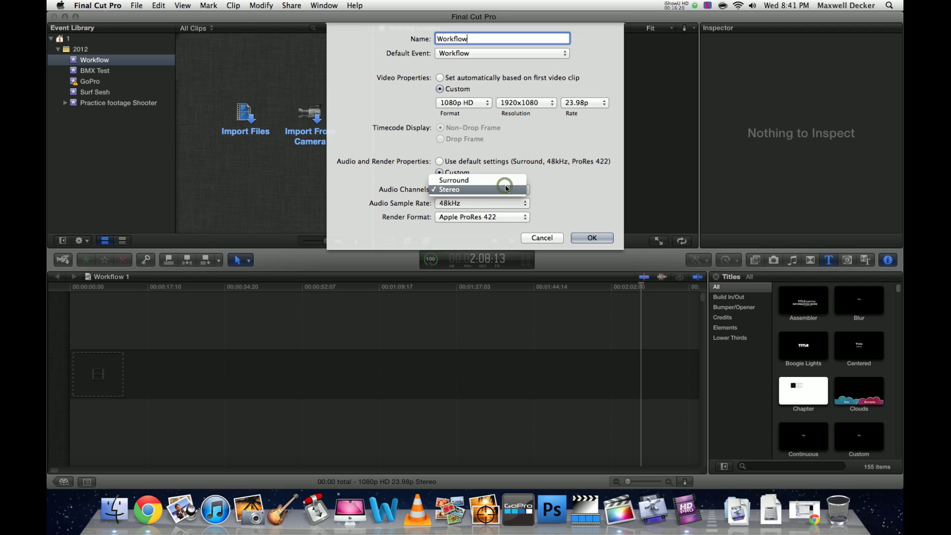
left_click(505, 190)
left_click(504, 203)
left_click(505, 203)
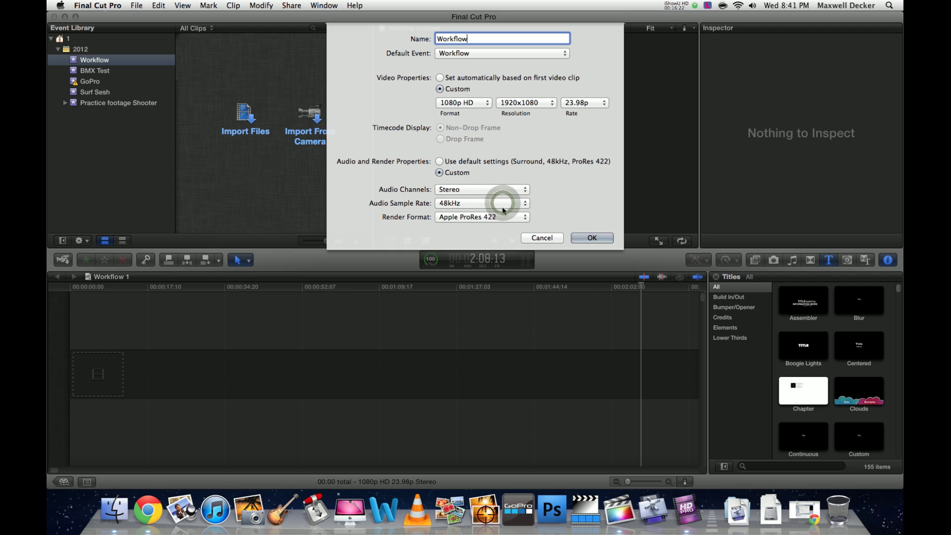
left_click(504, 217)
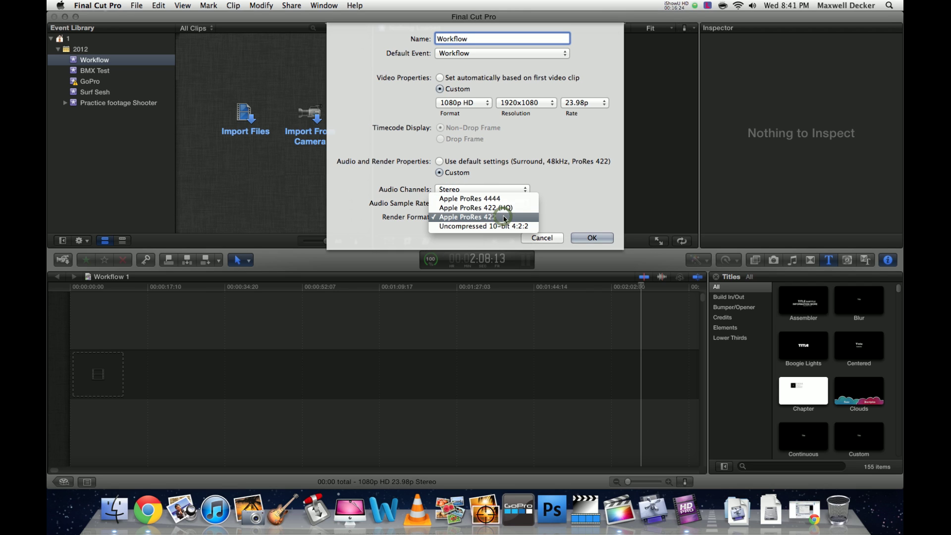
left_click(504, 217)
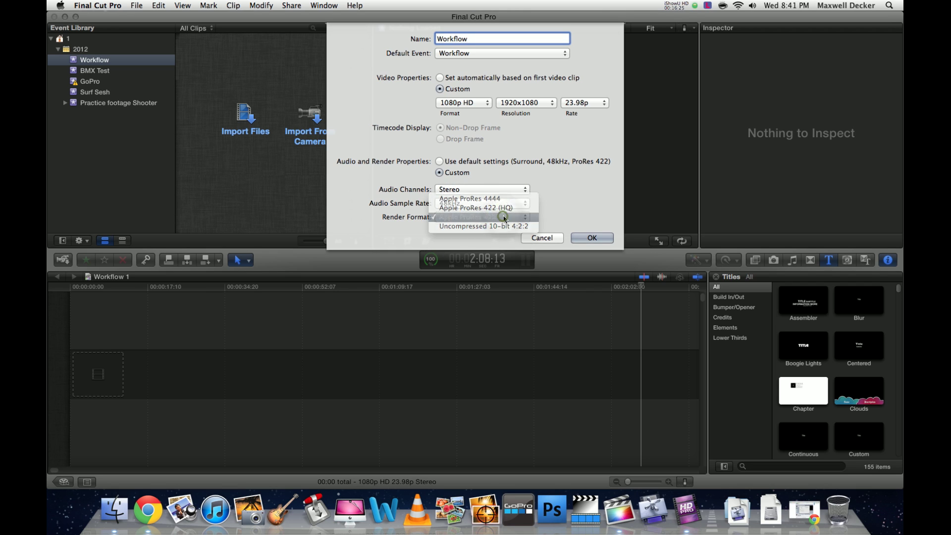
left_click(586, 239)
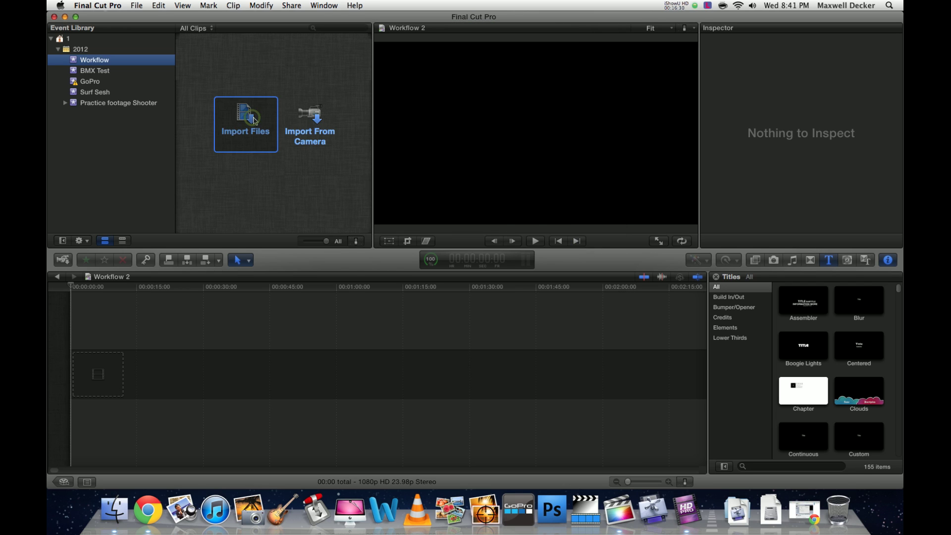
left_click(255, 121)
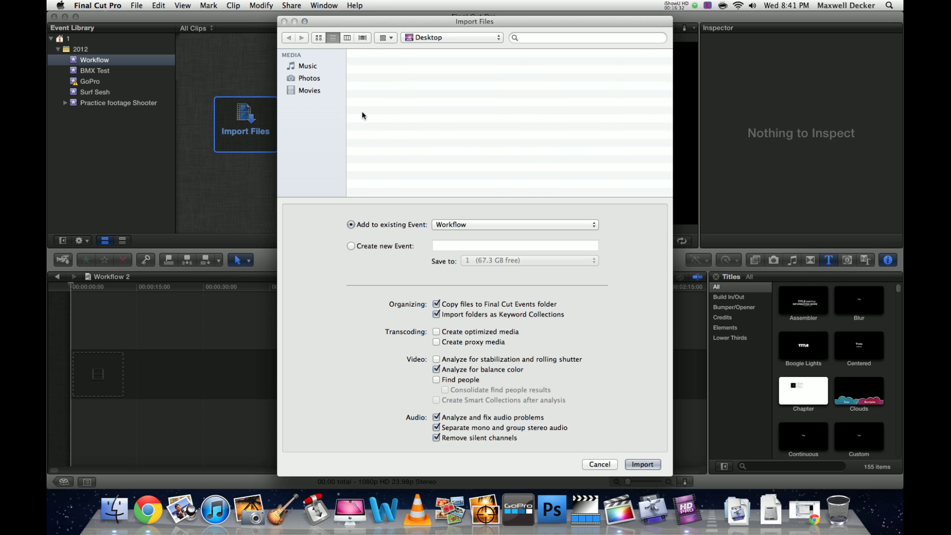
- Import matt360cineformchanged from the Desktop, show its Inspector and drag it onto the Workflow 2 timeline
left_click(445, 150)
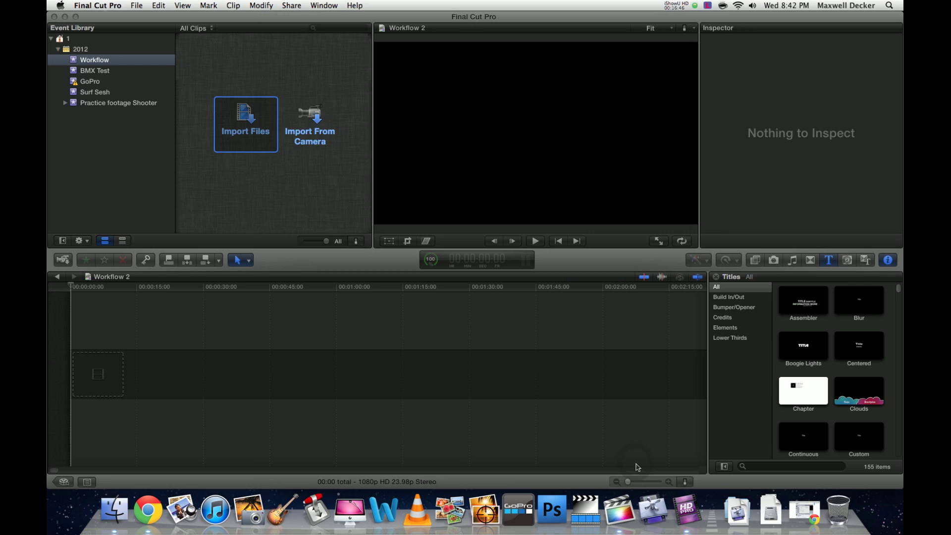
left_click(637, 467)
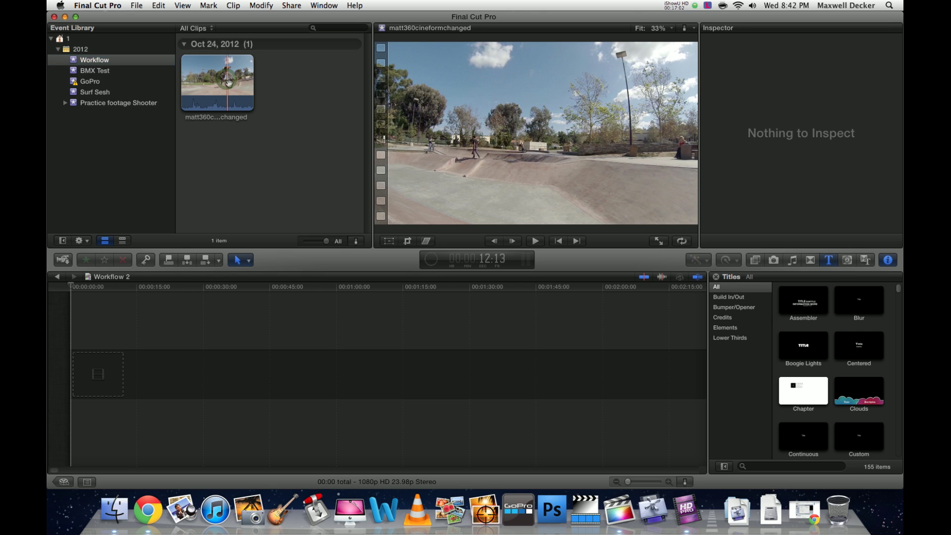
left_click(222, 79)
key("super+4")
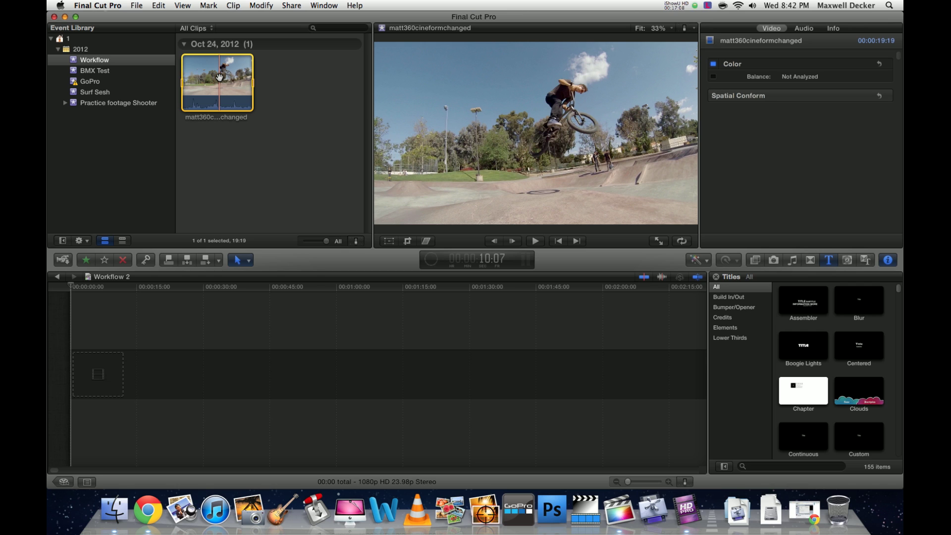
left_click_drag(203, 129, 105, 355)
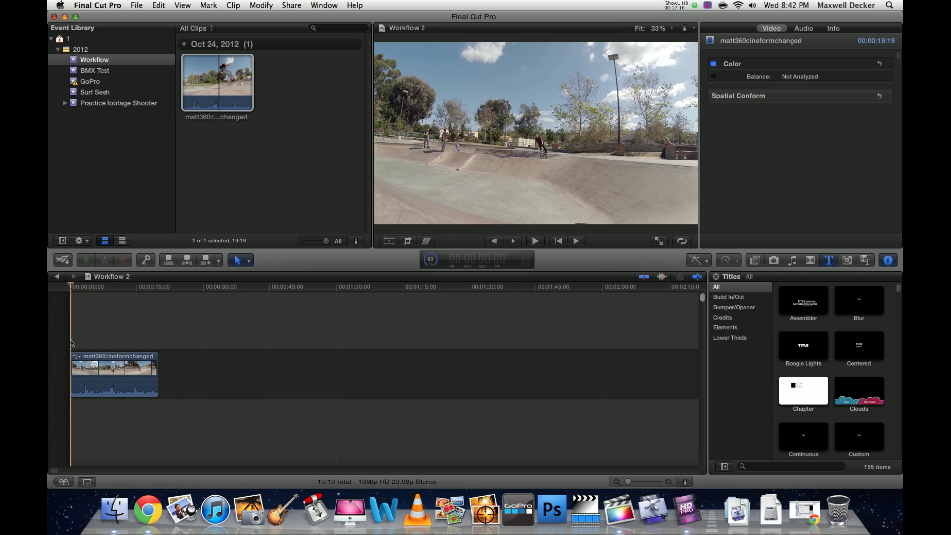
- Play the skate clip in Workflow 2, scrub to its end, then return to the start
key("space")
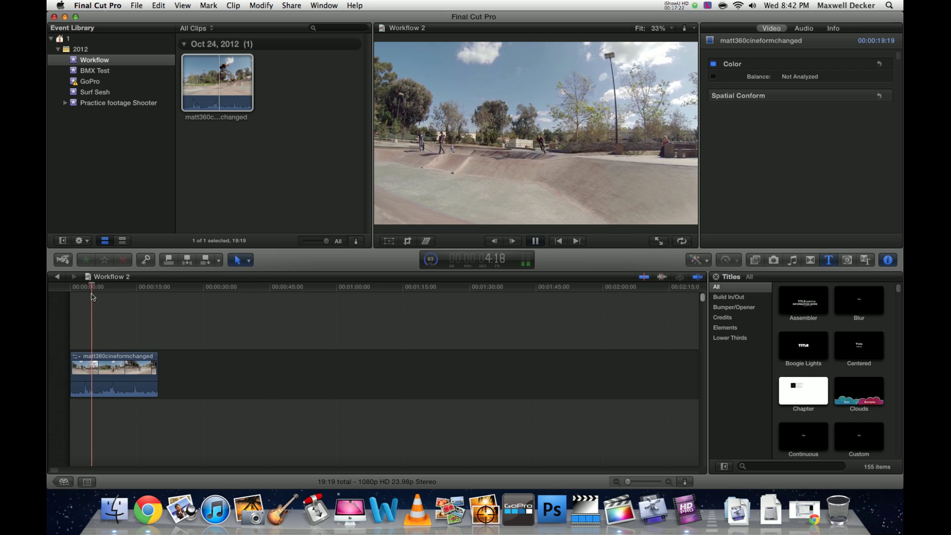
key("space")
left_click_drag(94, 287, 161, 292)
key("Home")
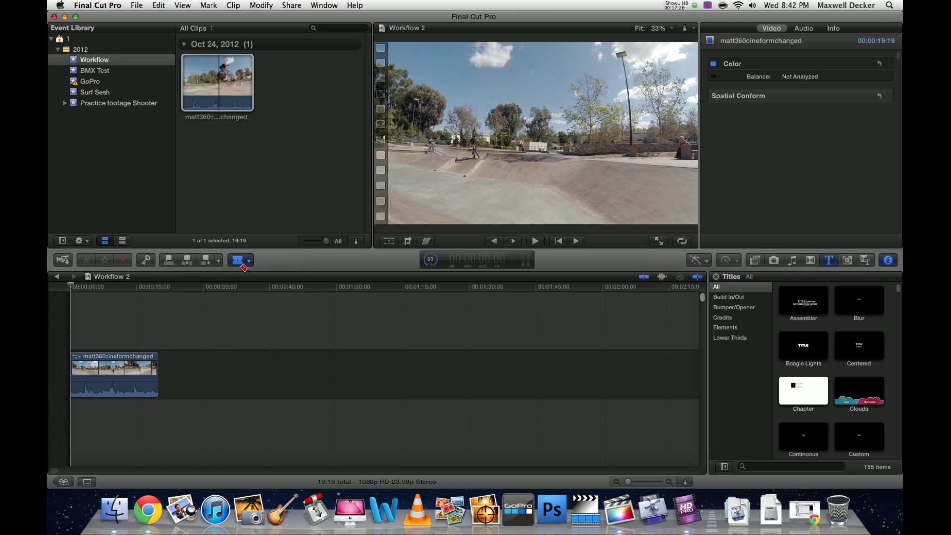
- Cut the skate clip with the Blade tool, then return to Select and pick the first piece
left_click(245, 262)
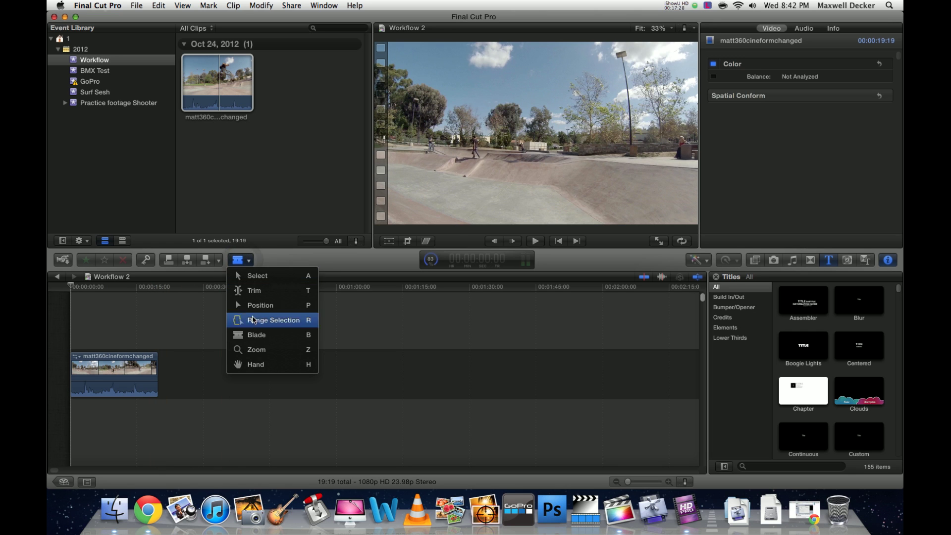
left_click(256, 335)
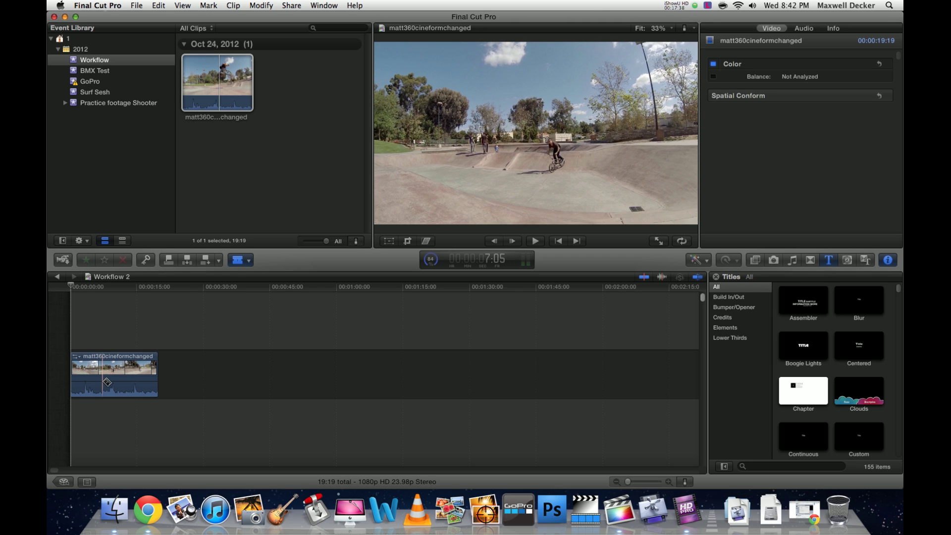
left_click(107, 383)
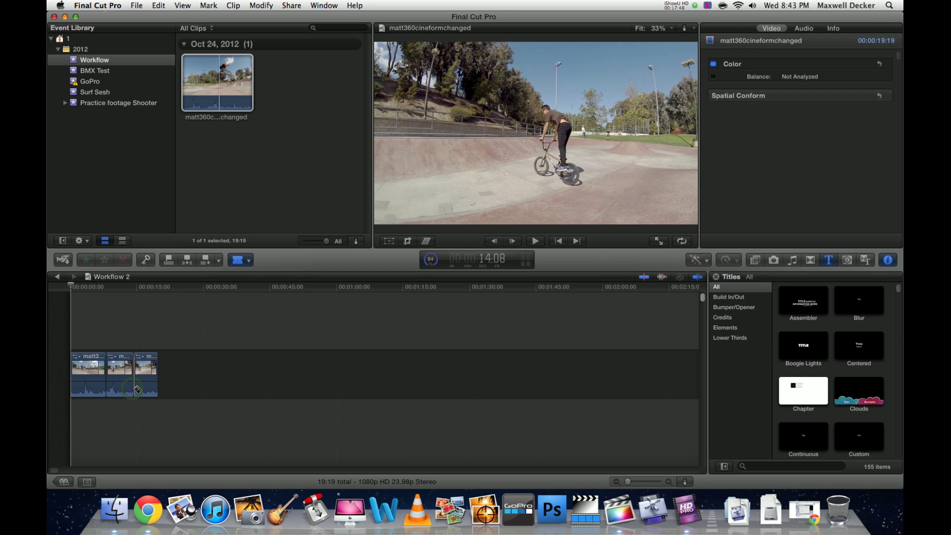
key("a")
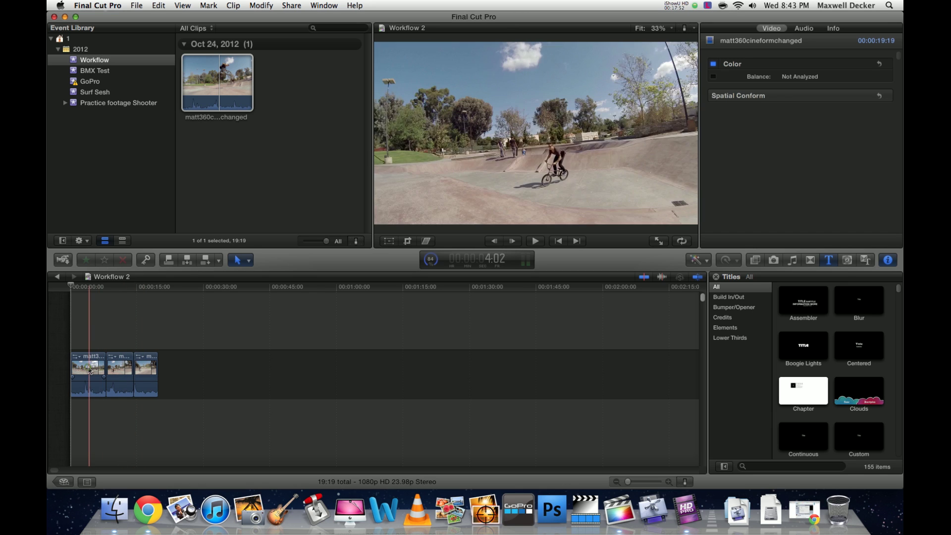
left_click(90, 371)
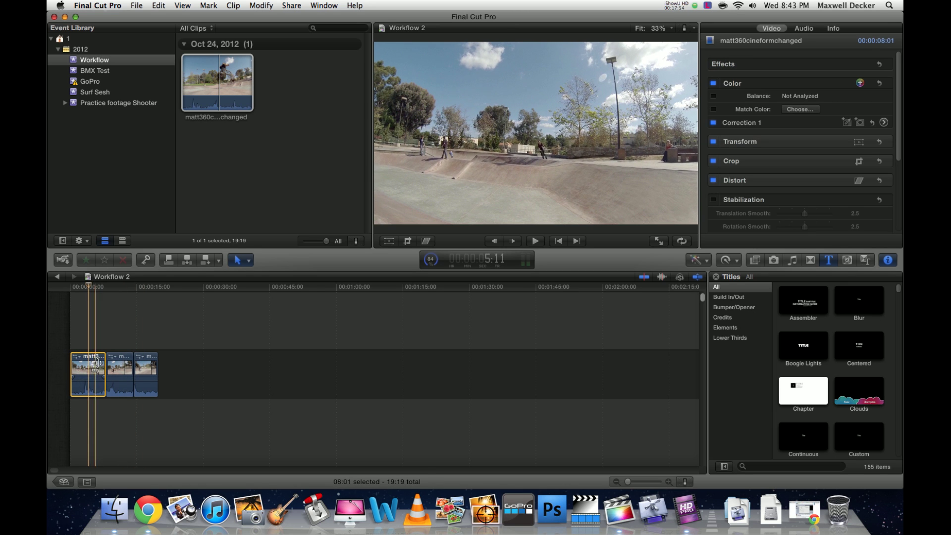
- Retime the first piece to Fast 4x, then drag its handle to shorten it to Fast 249%
left_click(727, 261)
mouse_move(742, 277)
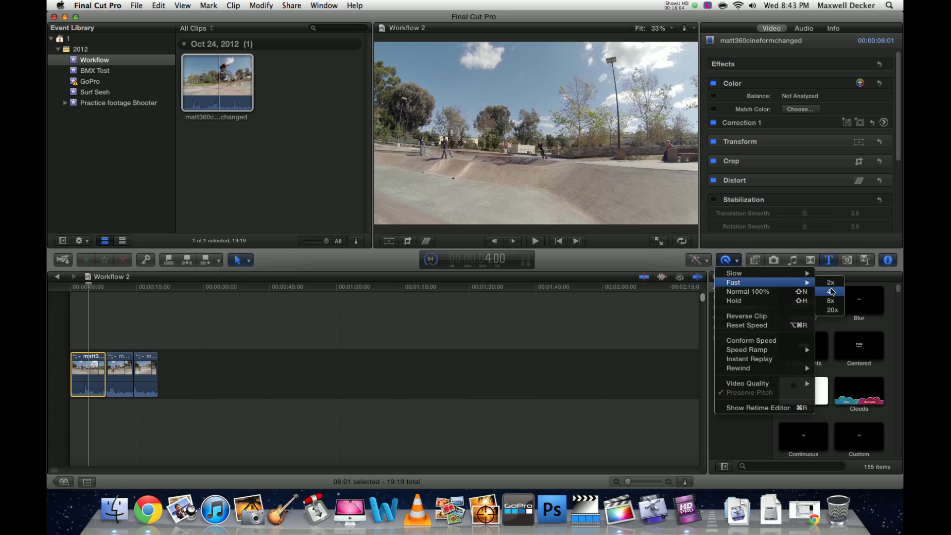
left_click(833, 292)
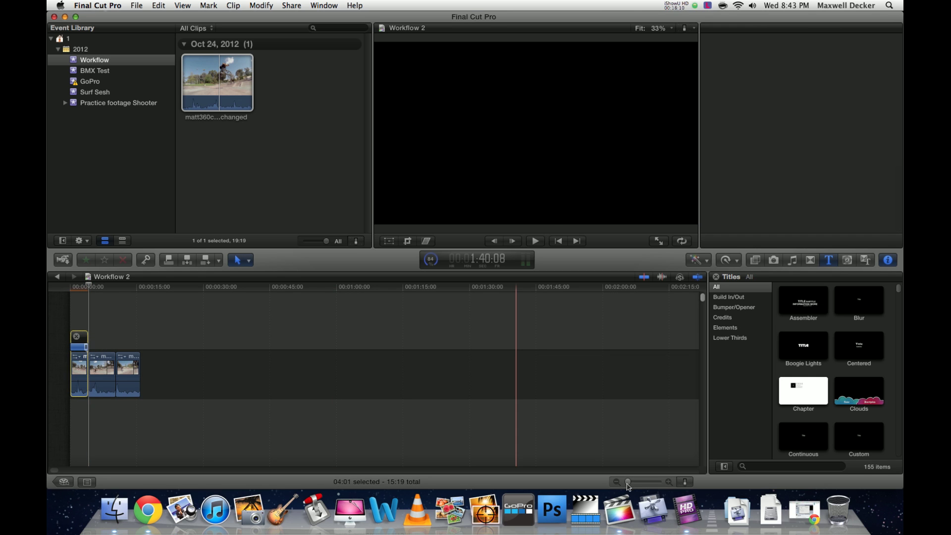
left_click_drag(634, 481, 645, 482)
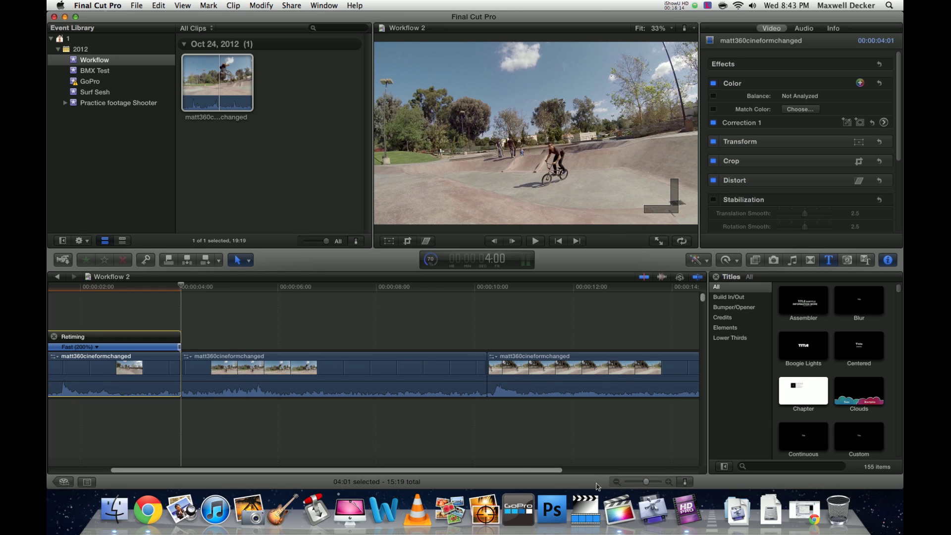
left_click(522, 467)
left_click_drag(479, 465, 456, 460)
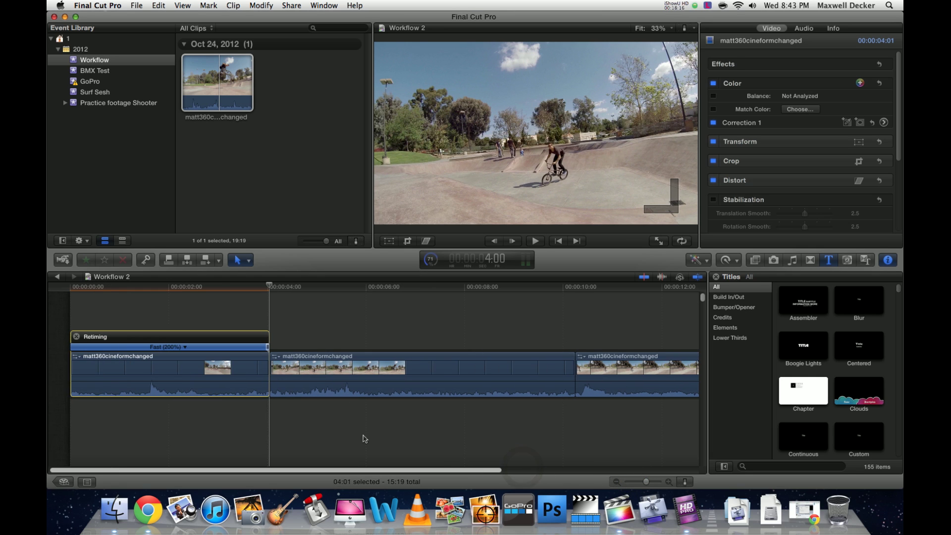
left_click(268, 348)
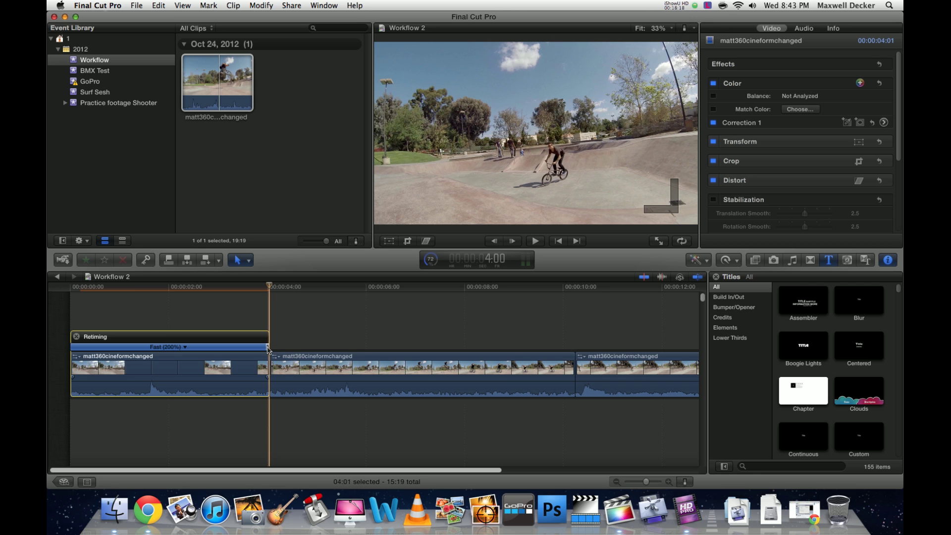
left_click_drag(267, 348, 229, 349)
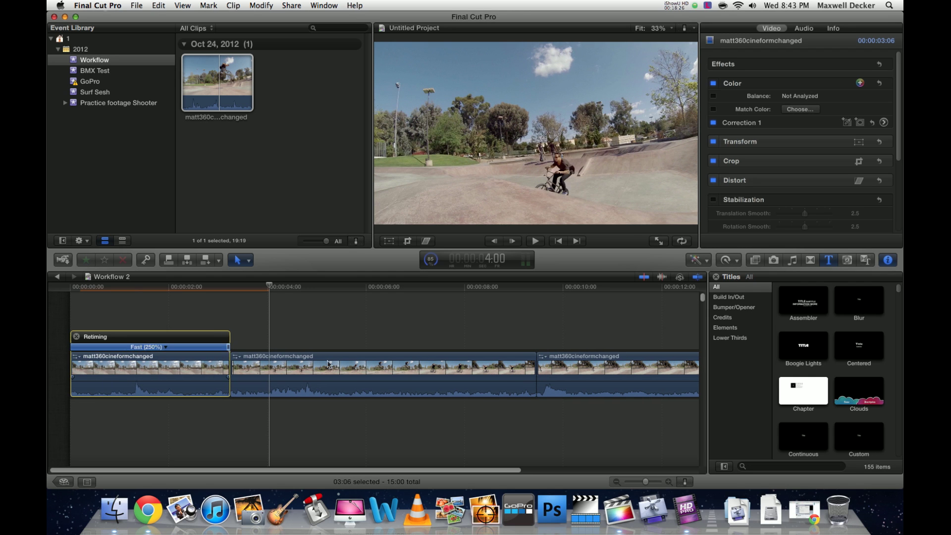
- Retime the third piece to Fast 2x and drag its handle to about 250%, then deselect
left_click(560, 373)
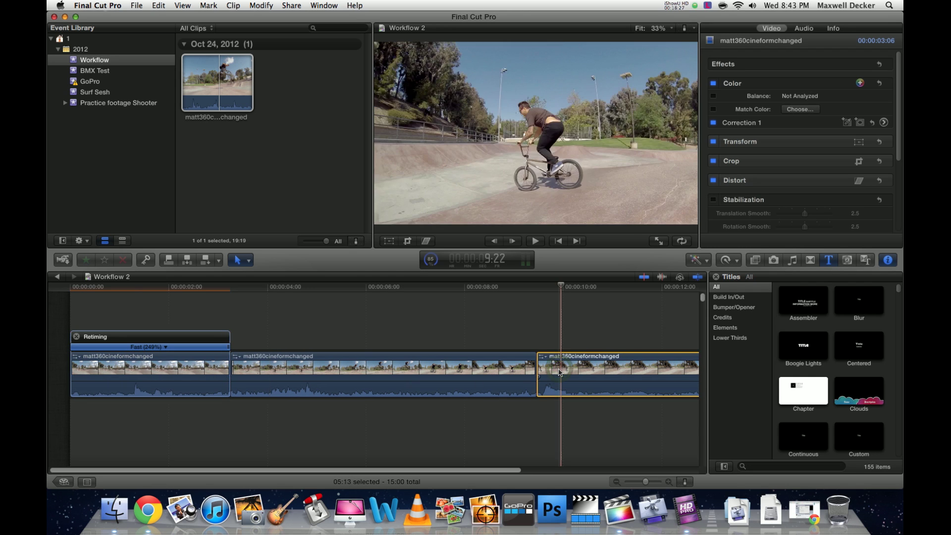
left_click(734, 262)
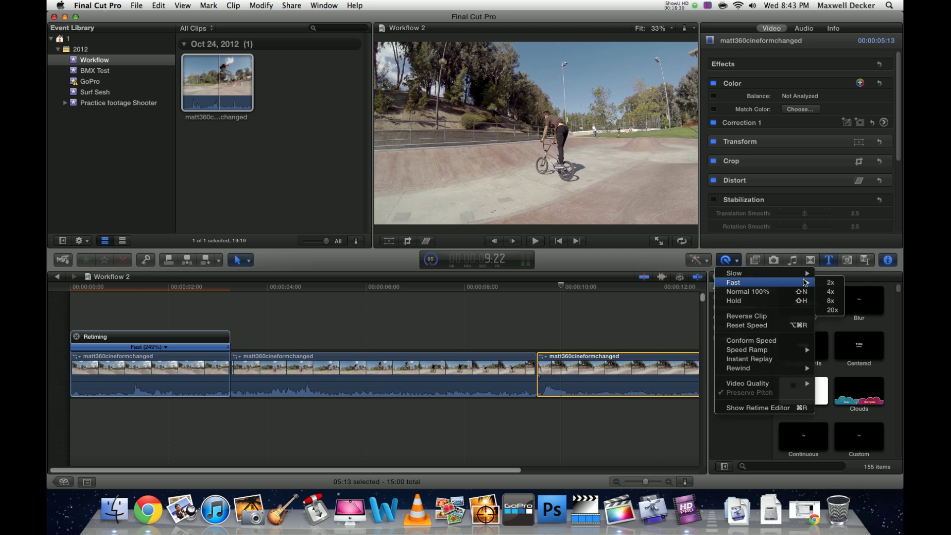
left_click(827, 283)
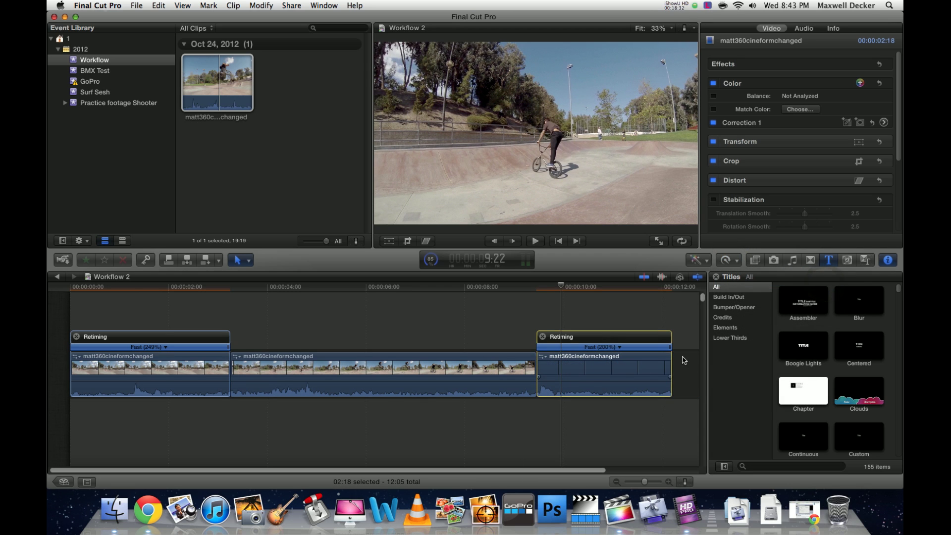
left_click_drag(672, 348, 644, 351)
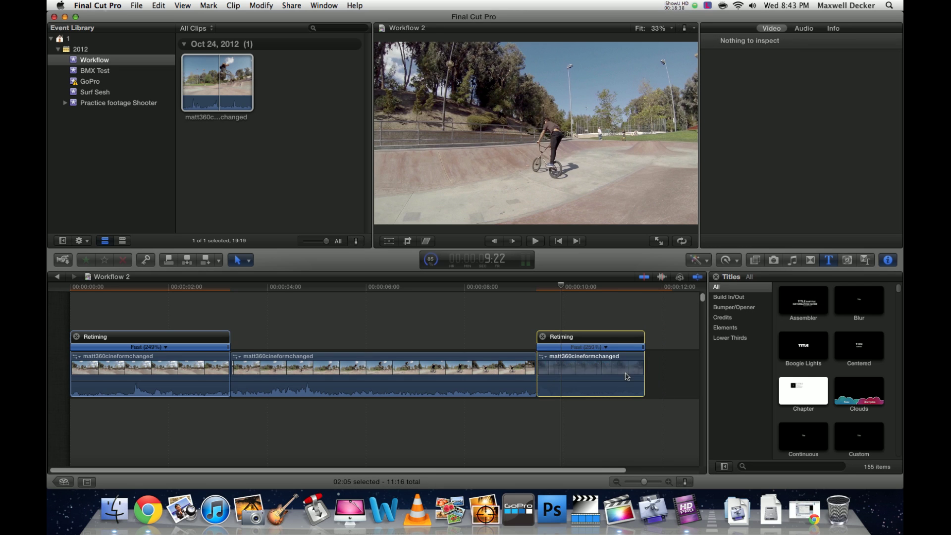
left_click(602, 427)
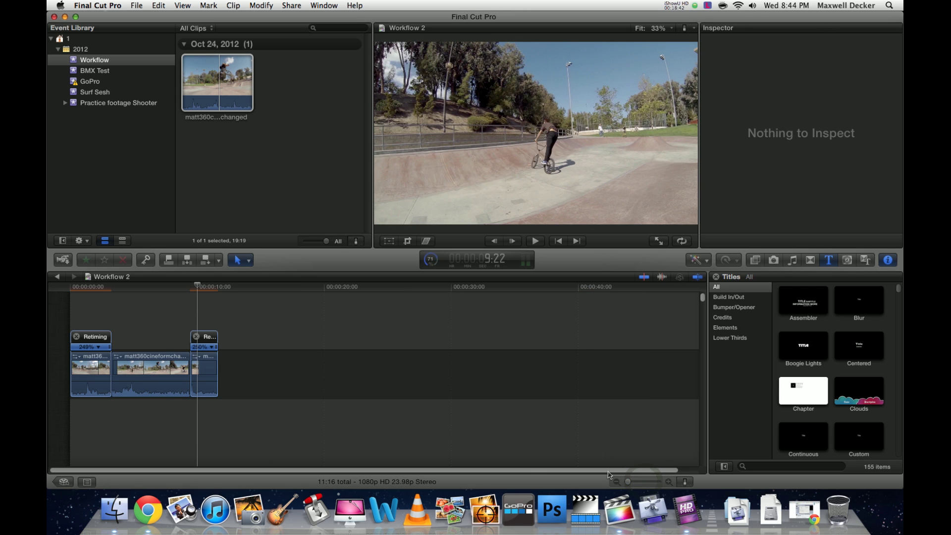
- Zoom the timeline and nudge the first piece's retime handle until it reads Fast 250%
left_click(358, 411)
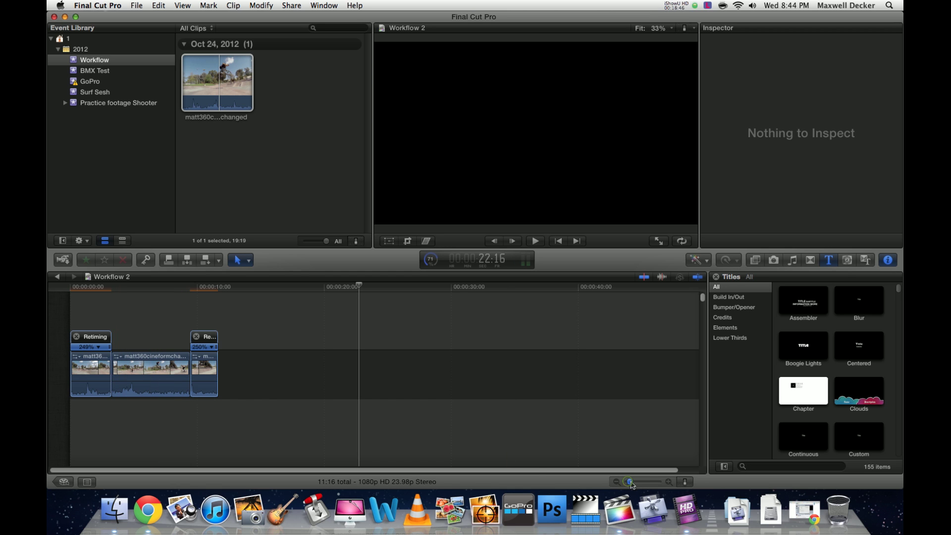
left_click_drag(632, 486, 643, 485)
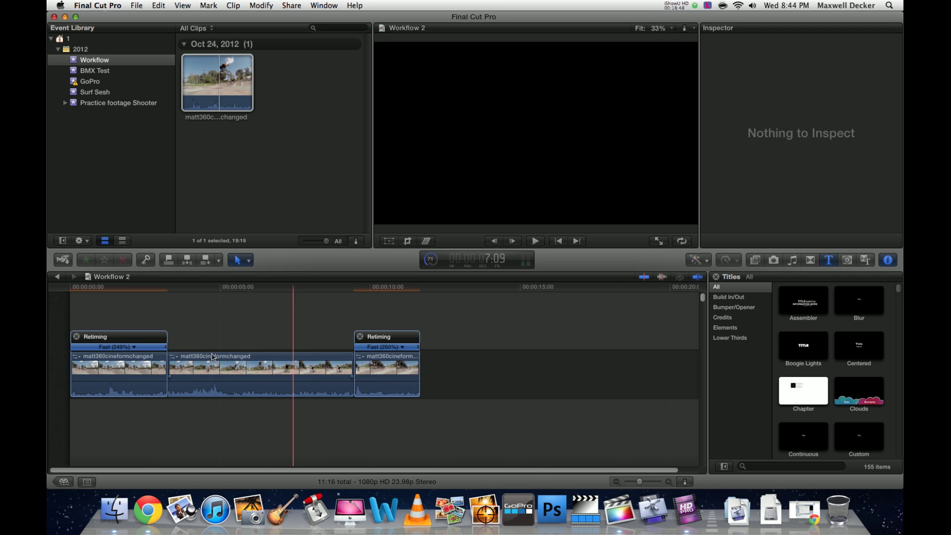
left_click(165, 348)
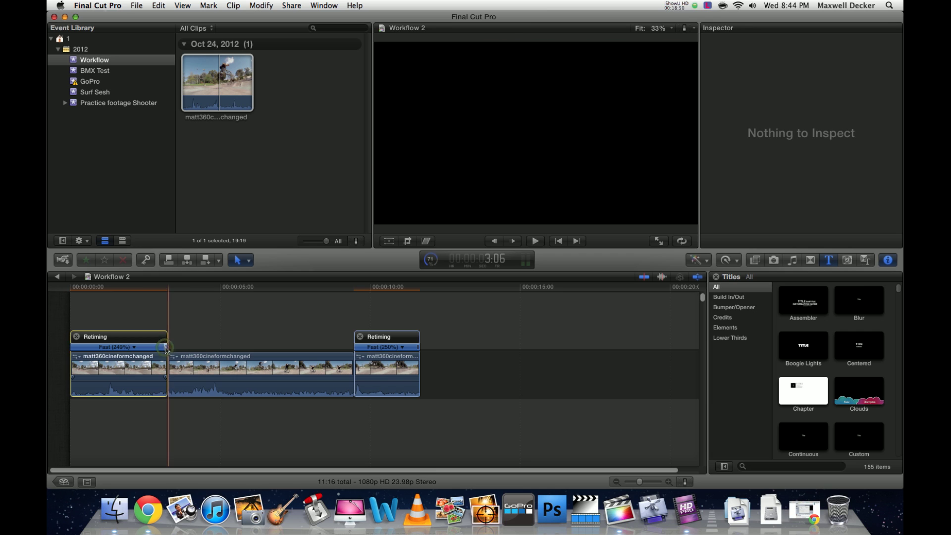
left_click_drag(165, 348, 167, 348)
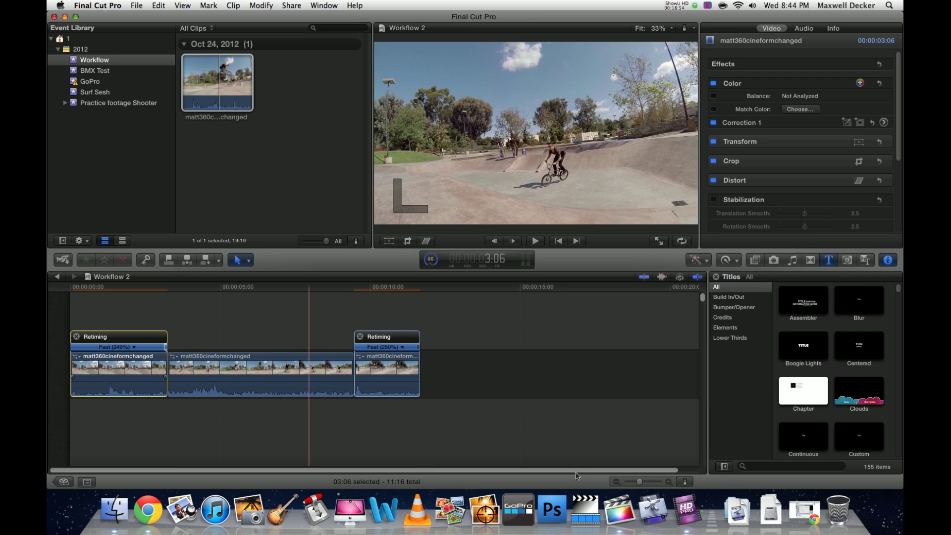
left_click_drag(640, 482, 649, 483)
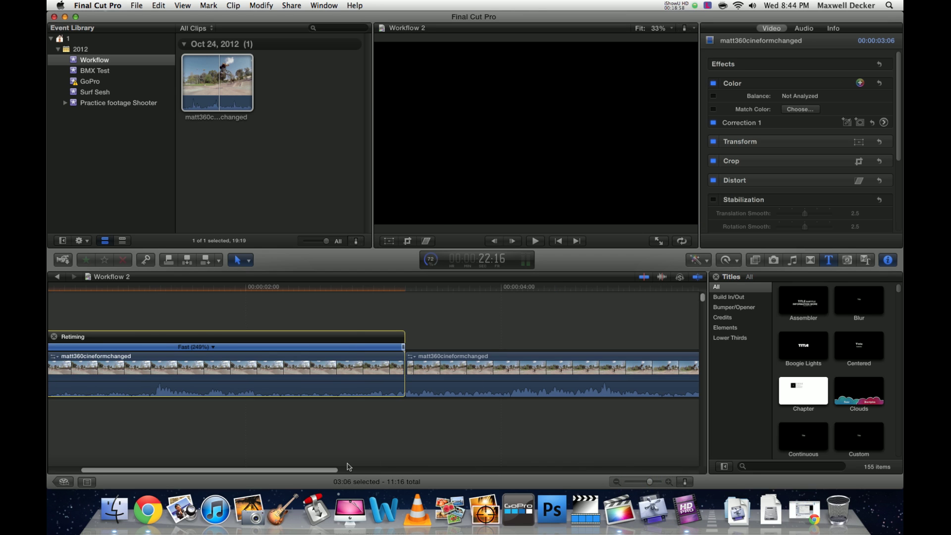
left_click(402, 349)
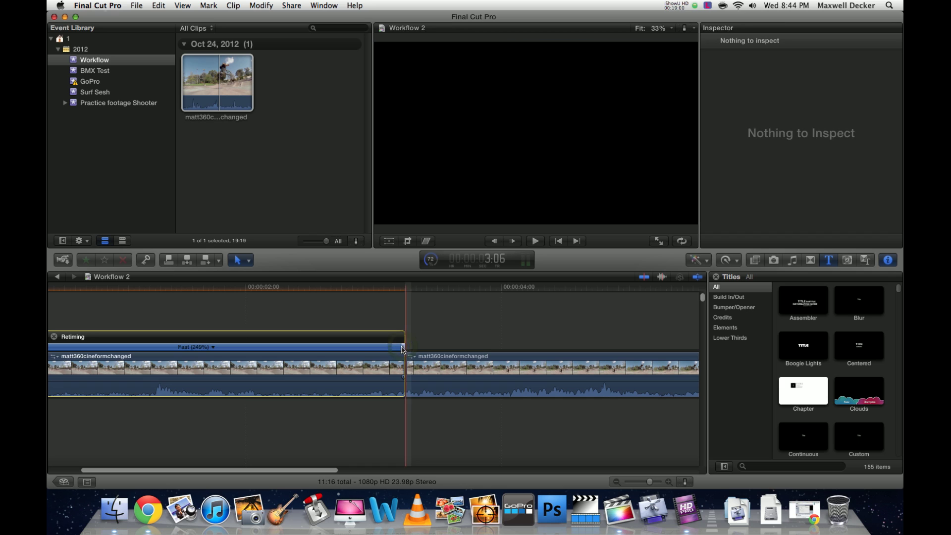
left_click_drag(402, 349, 398, 350)
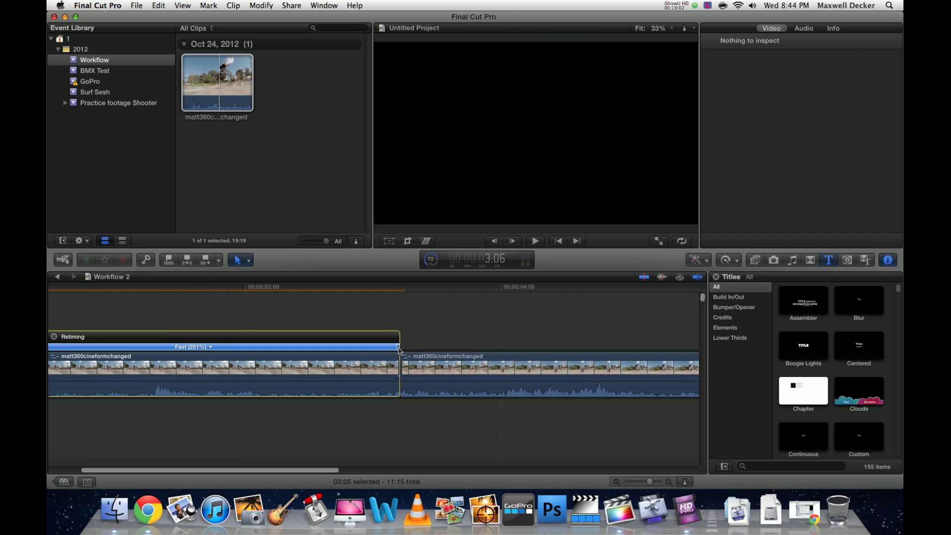
left_click_drag(401, 350, 401, 353)
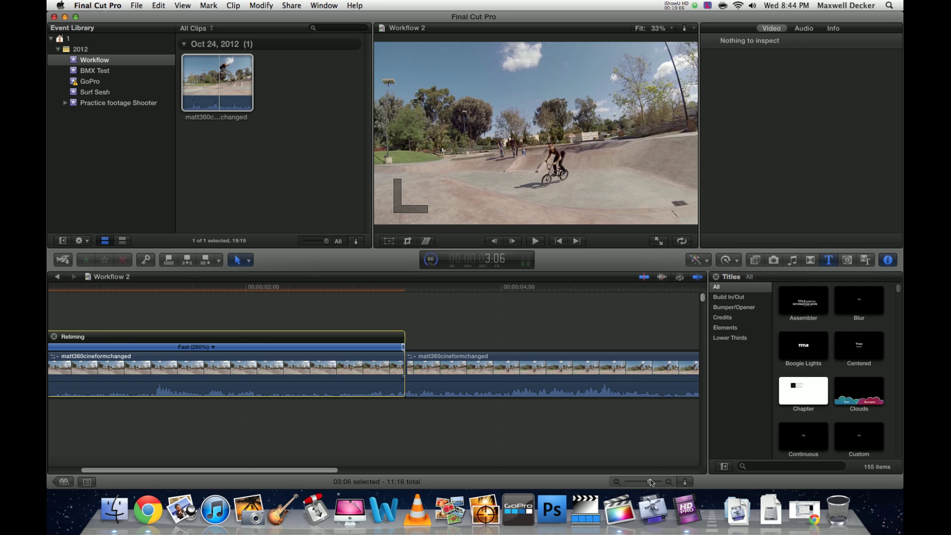
left_click_drag(649, 482, 644, 484)
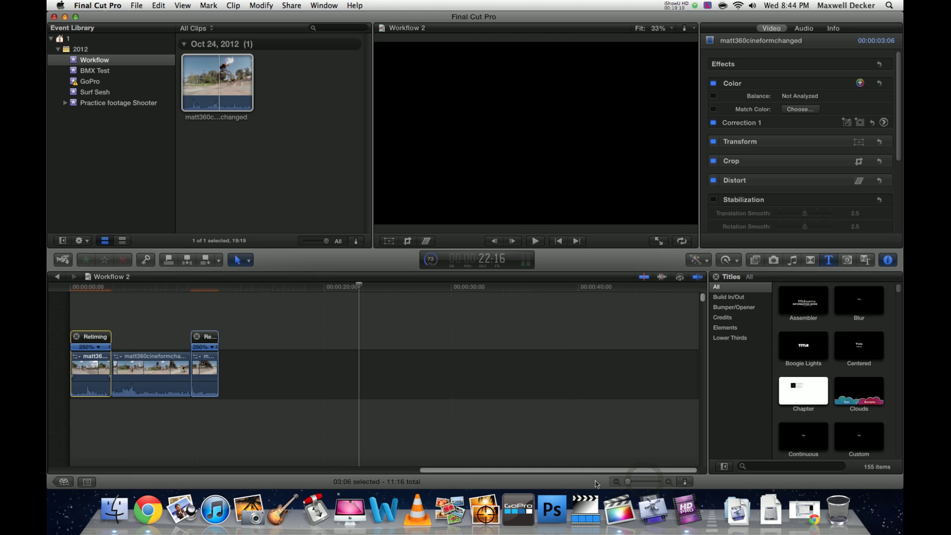
left_click(273, 409)
- Select all three clips and apply Balance Color from the enhancements menu
left_click_drag(273, 409, 74, 333)
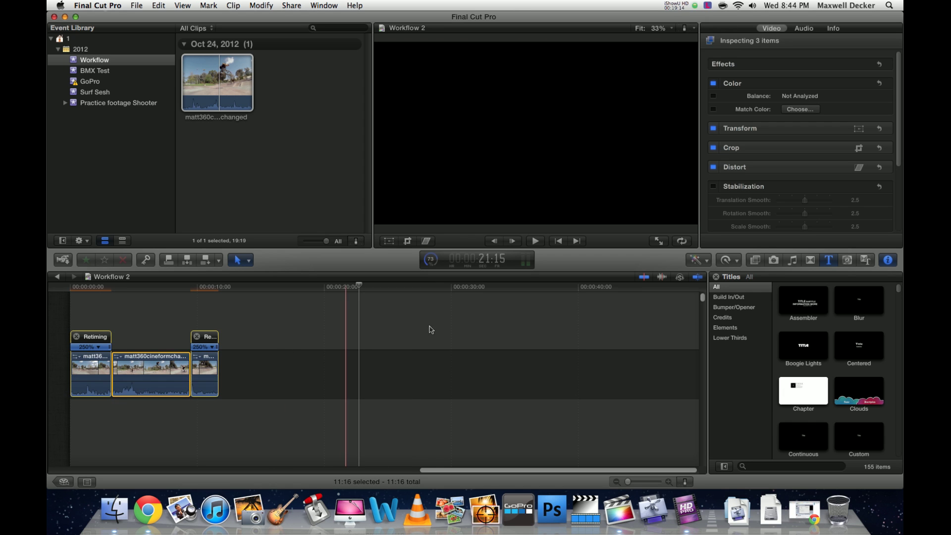
left_click(700, 260)
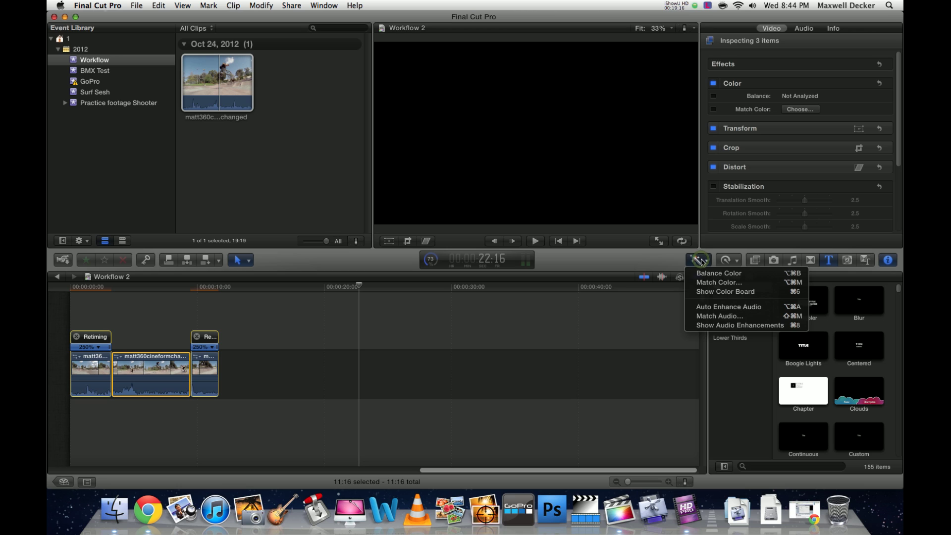
left_click(699, 260)
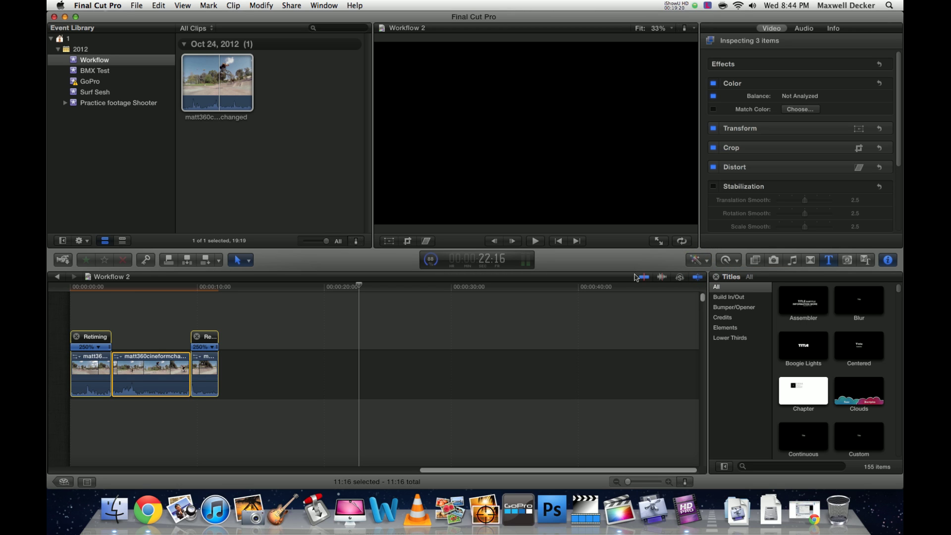
left_click_drag(256, 425, 77, 329)
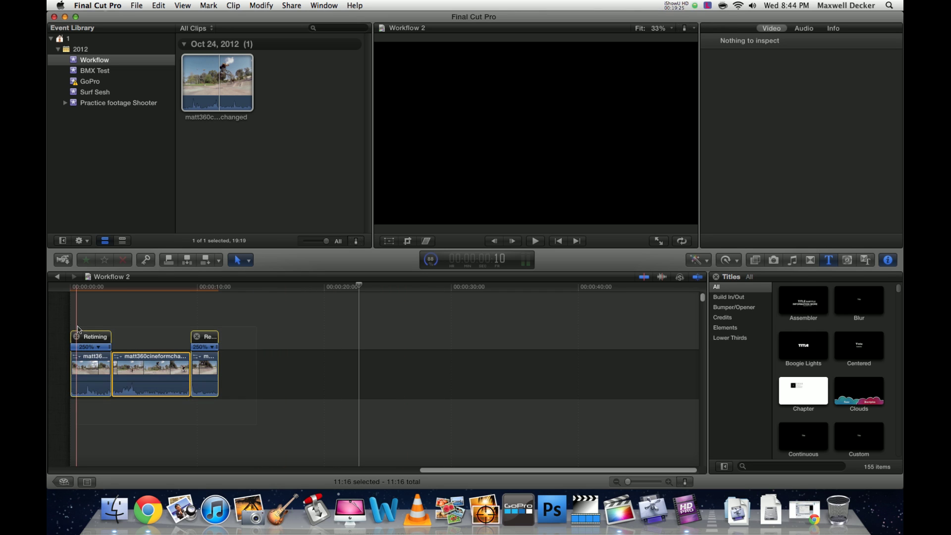
left_click(696, 261)
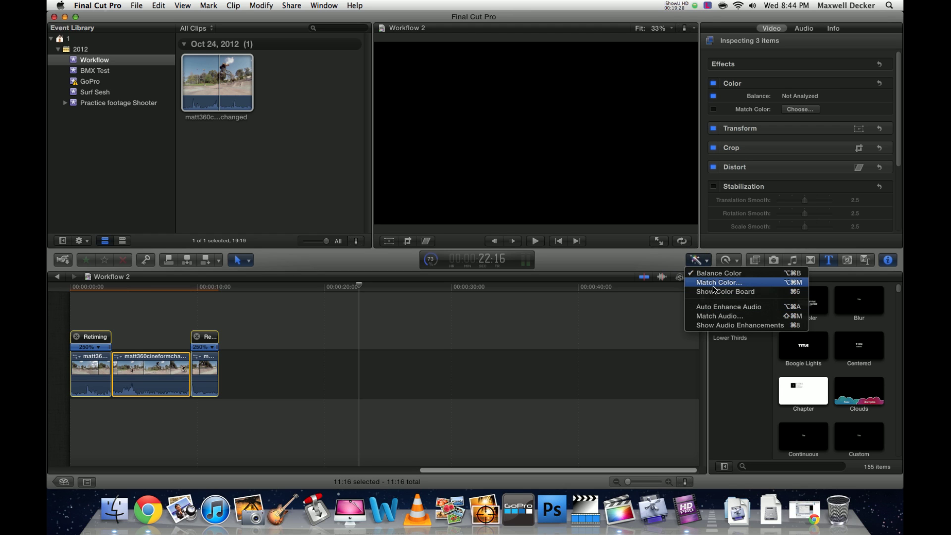
left_click(736, 262)
- Set the clips' retime video quality to Optical Flow and check background task progress
left_click(735, 262)
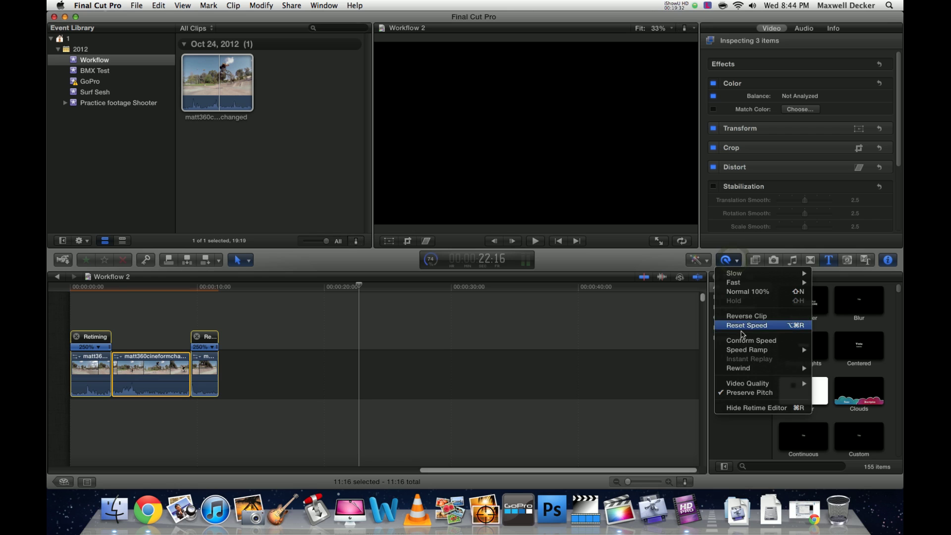
mouse_move(748, 388)
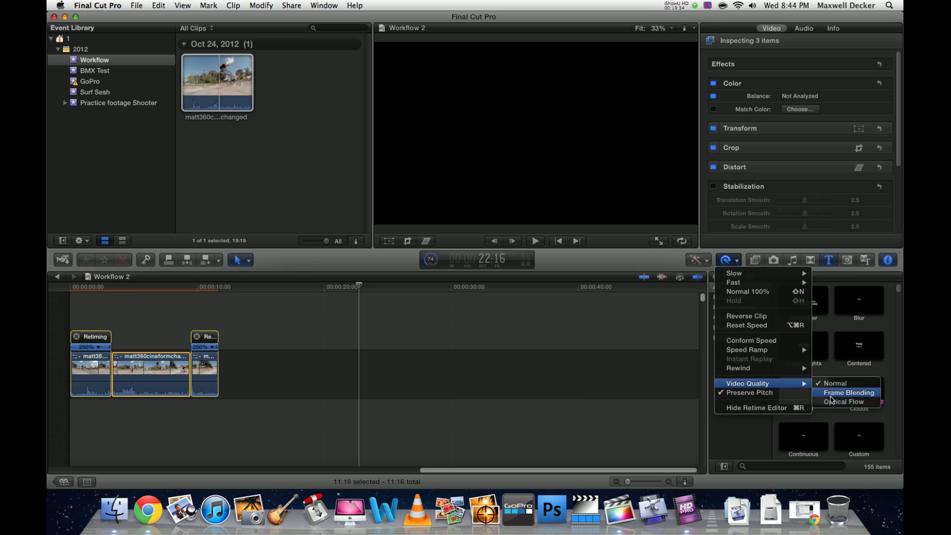
left_click(832, 403)
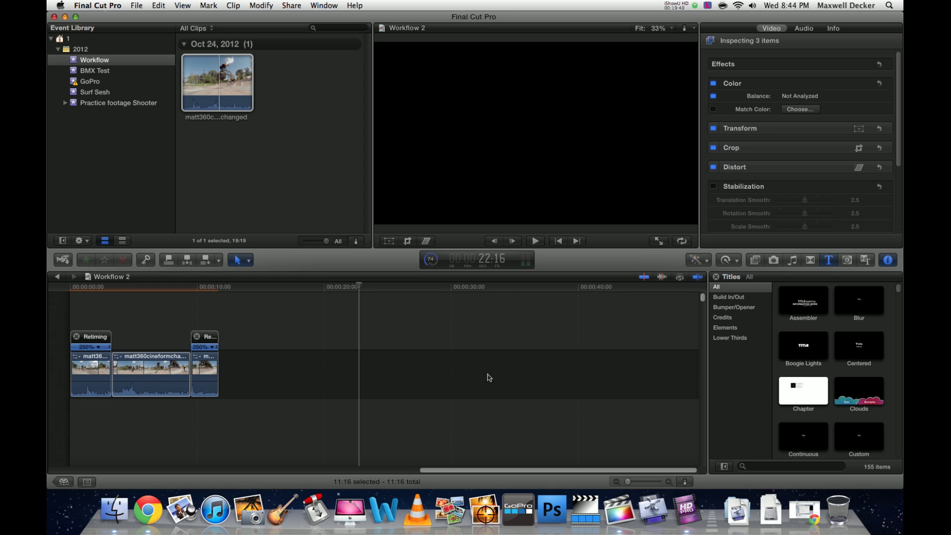
left_click(77, 371)
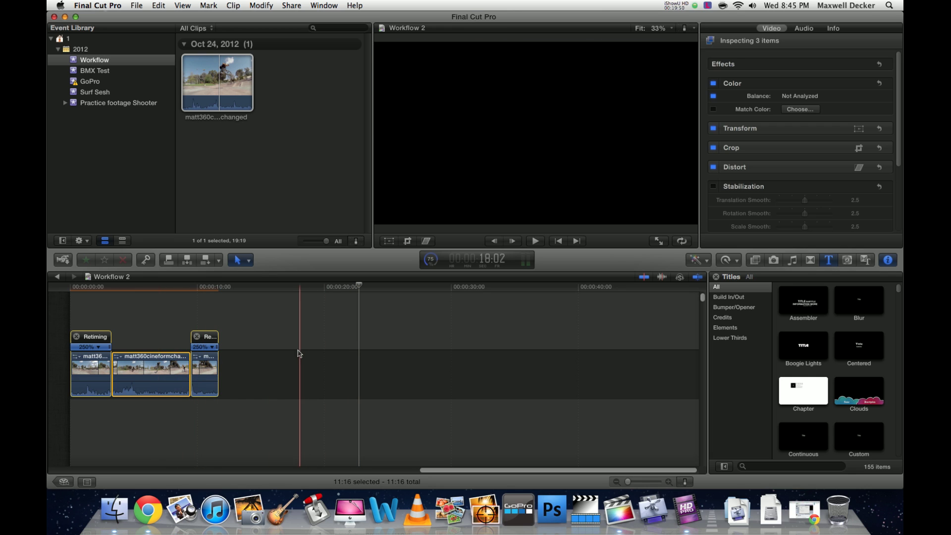
left_click(432, 260)
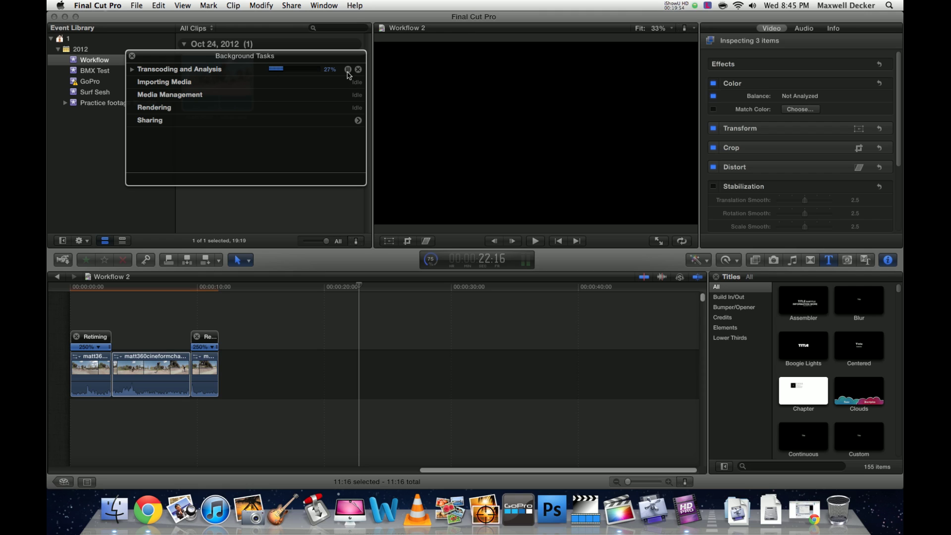
- Expand Transcoding and Analysis in Background Tasks and wait until every task is idle
left_click(133, 72)
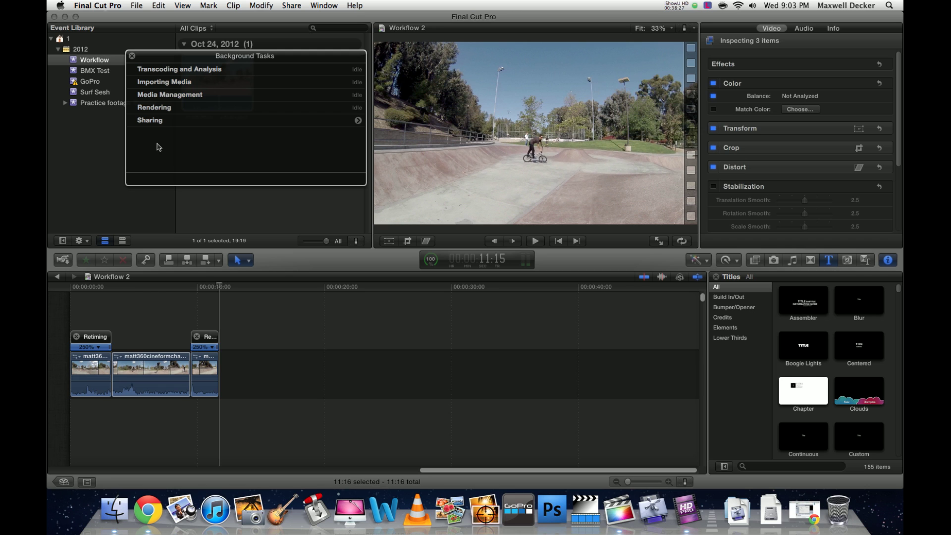
- Close Background Tasks and play the retimed edit from the very beginning
left_click(132, 56)
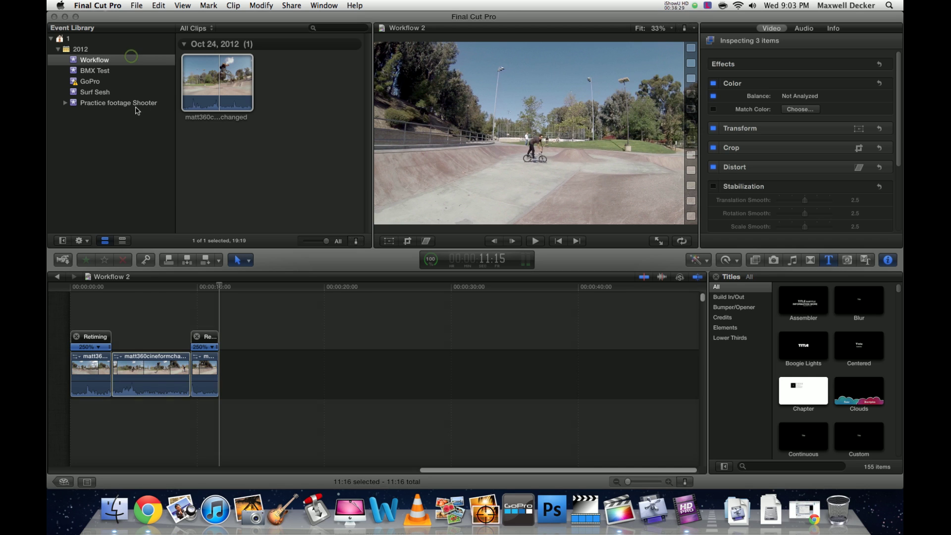
left_click_drag(216, 286, 93, 288)
key("Home")
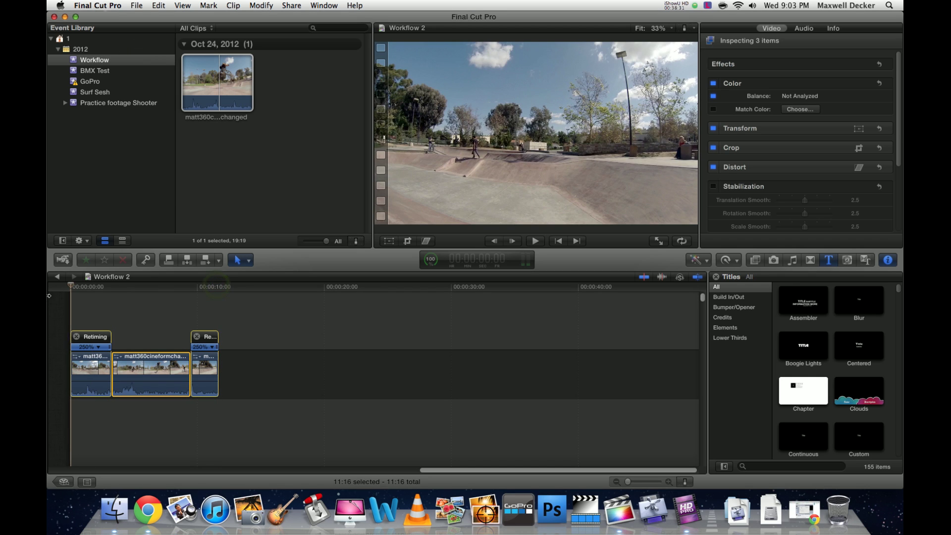
key("space")
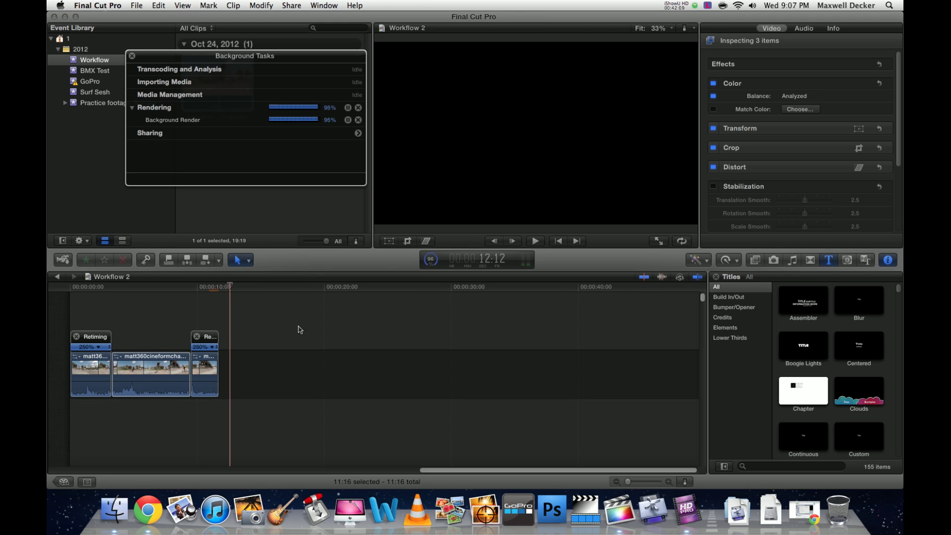
- Check the enhancements list and Background Tasks window, then close Background Tasks
left_click(79, 421)
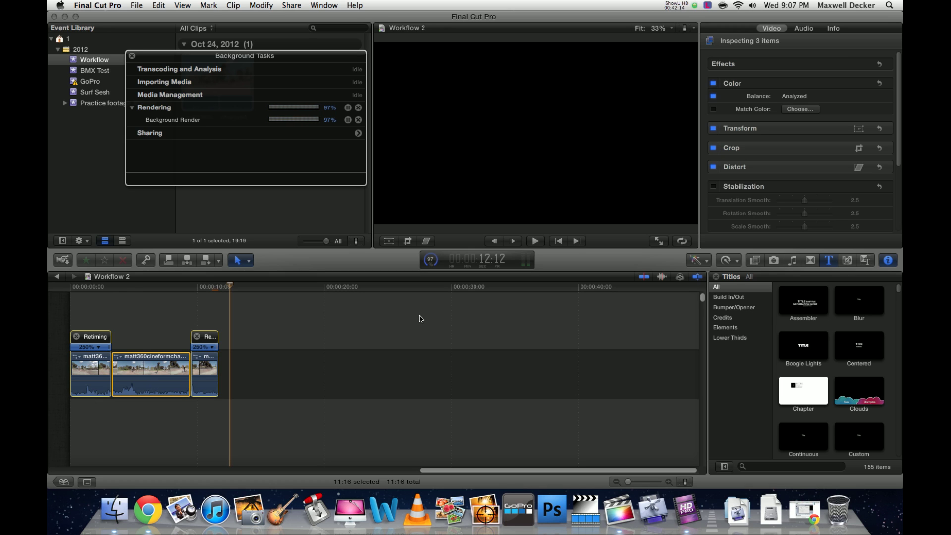
left_click(694, 260)
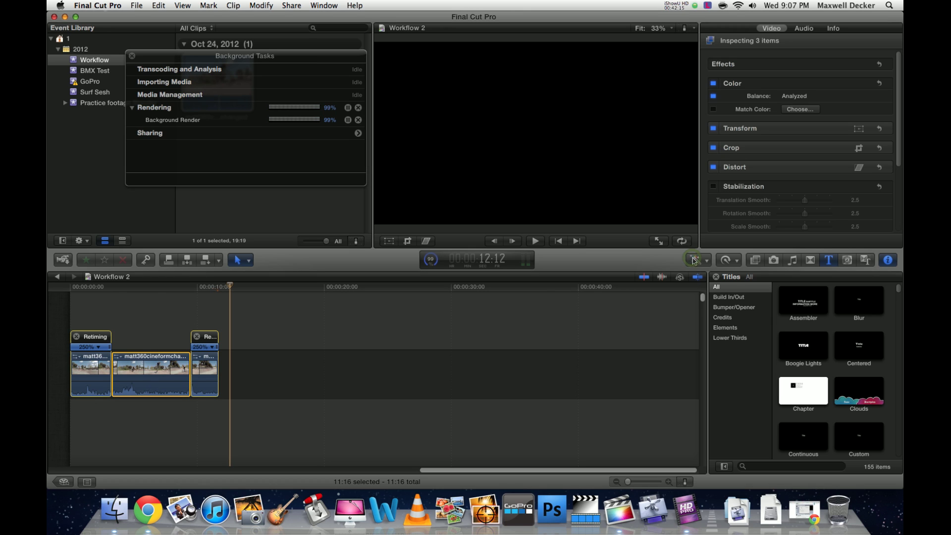
left_click(695, 261)
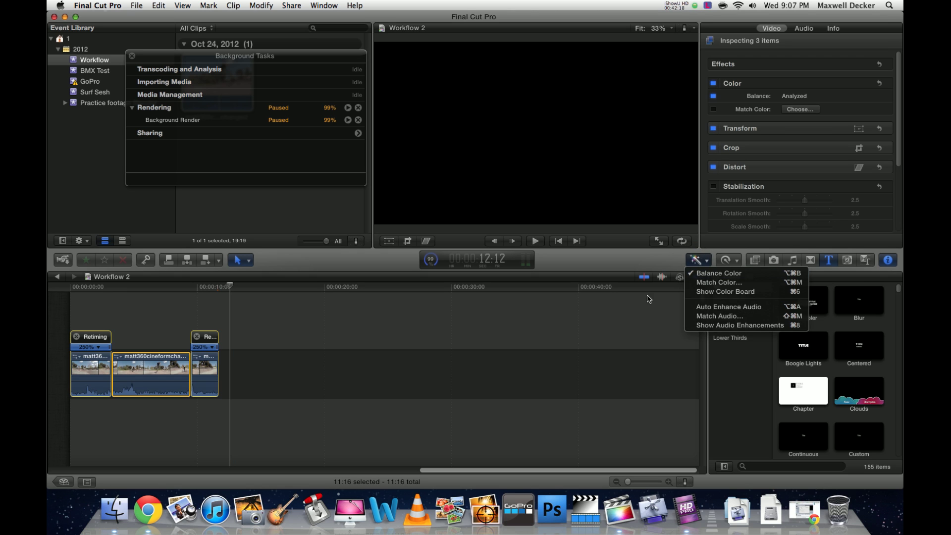
left_click(591, 344)
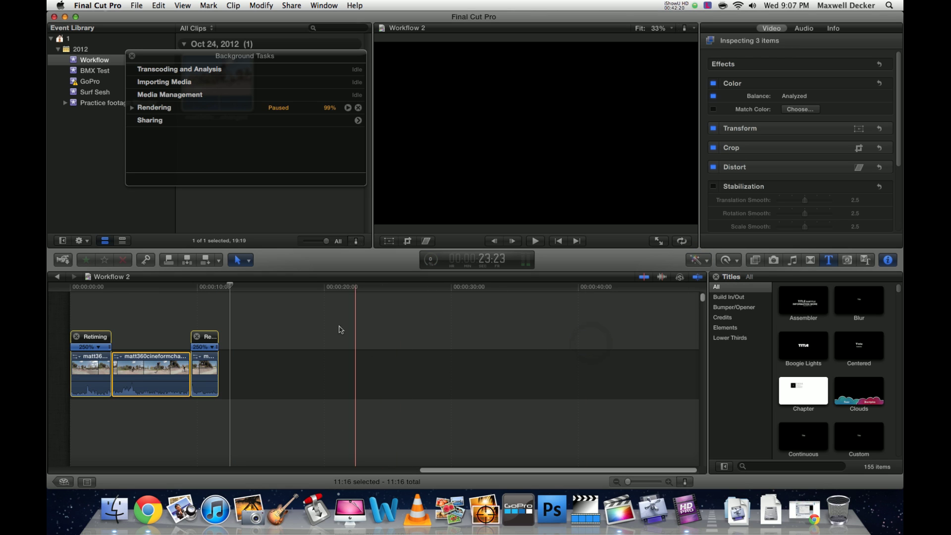
left_click(132, 56)
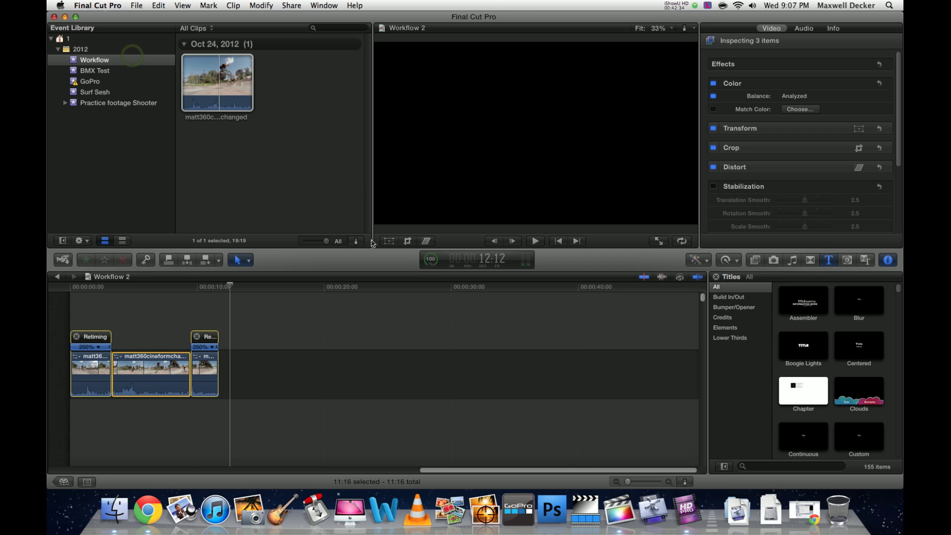
key("super+9")
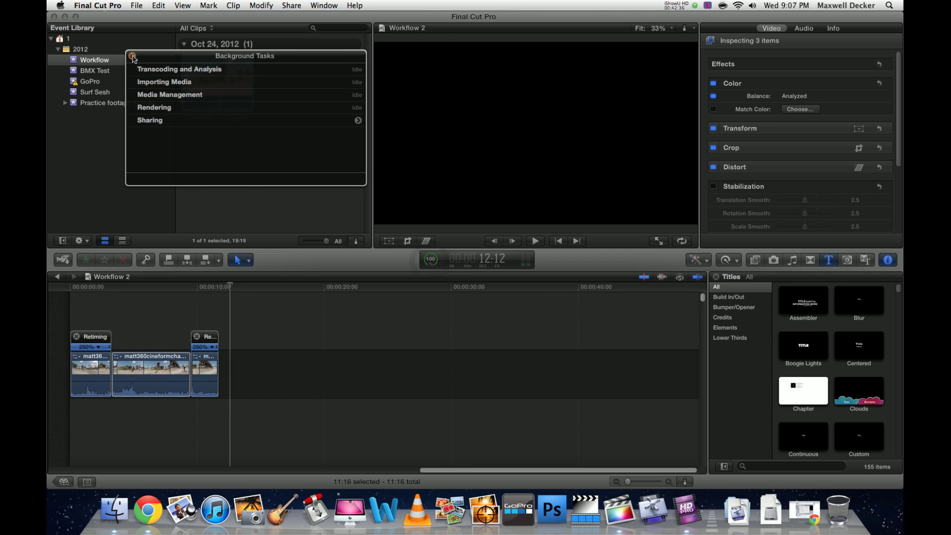
left_click(131, 56)
- Set up Export Movie with Current Settings, After export Do Nothing, and Video and Audio
left_click(291, 6)
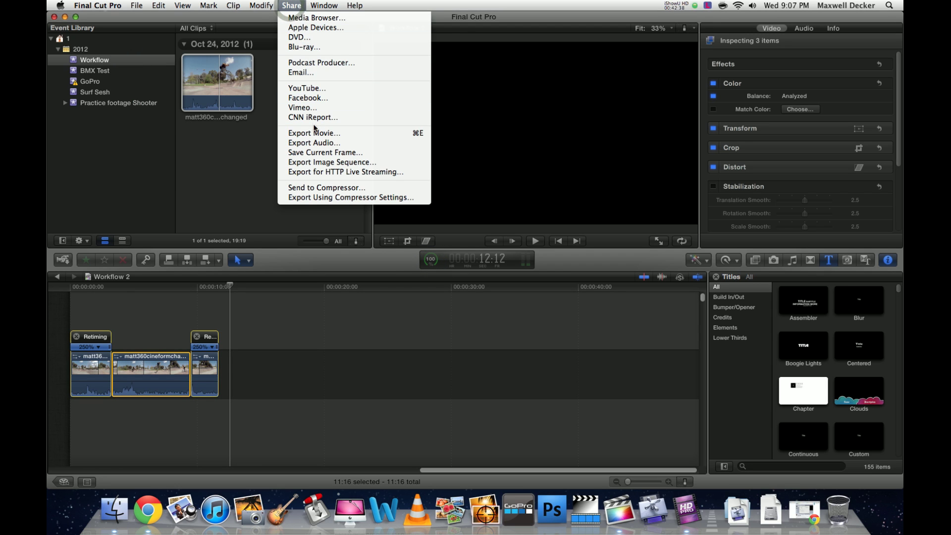
left_click(313, 133)
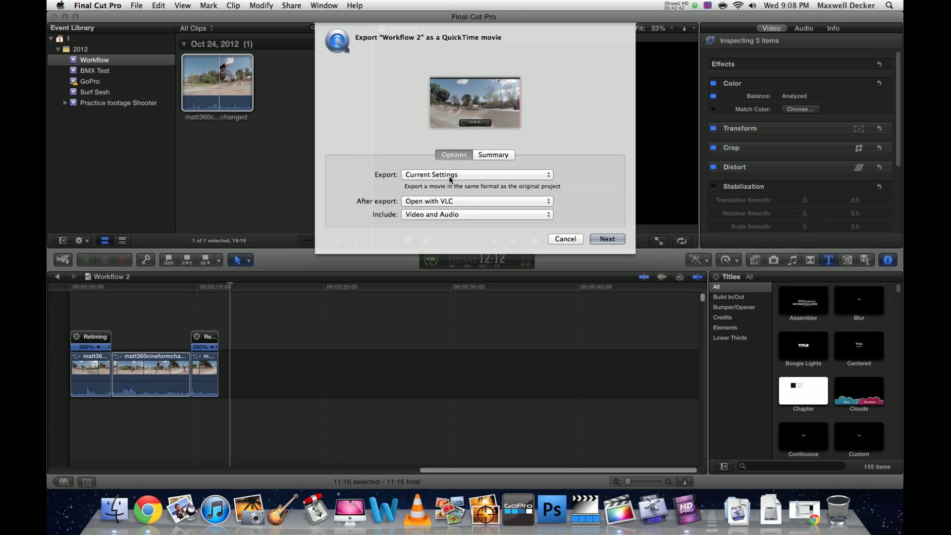
left_click(450, 176)
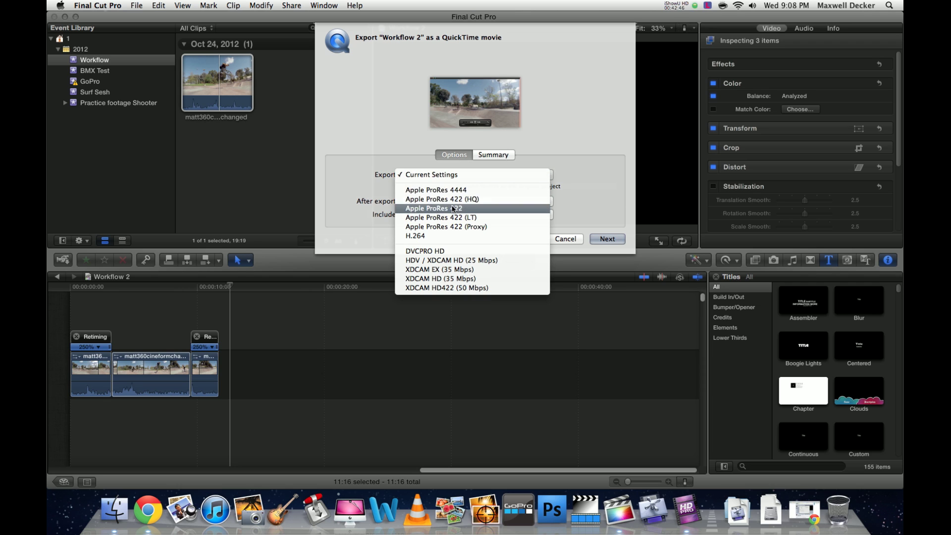
left_click(456, 176)
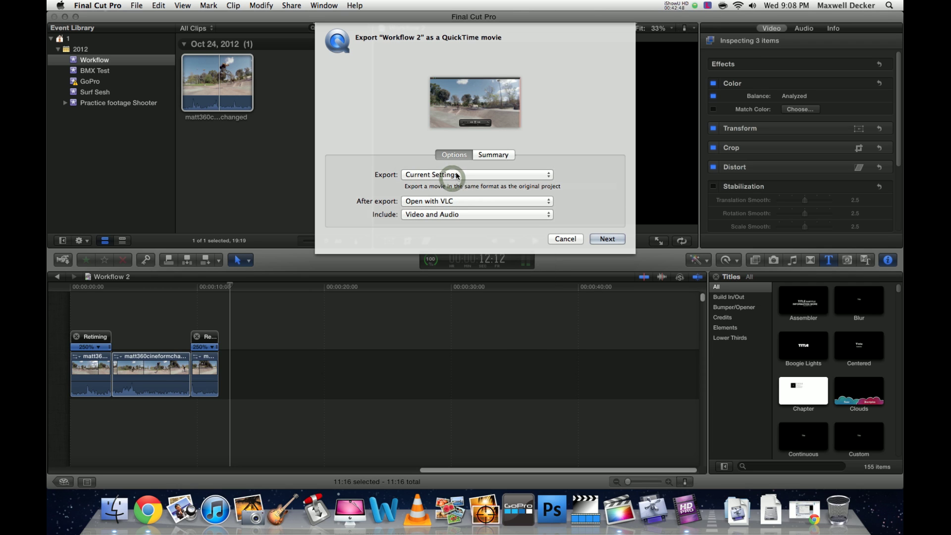
left_click(462, 201)
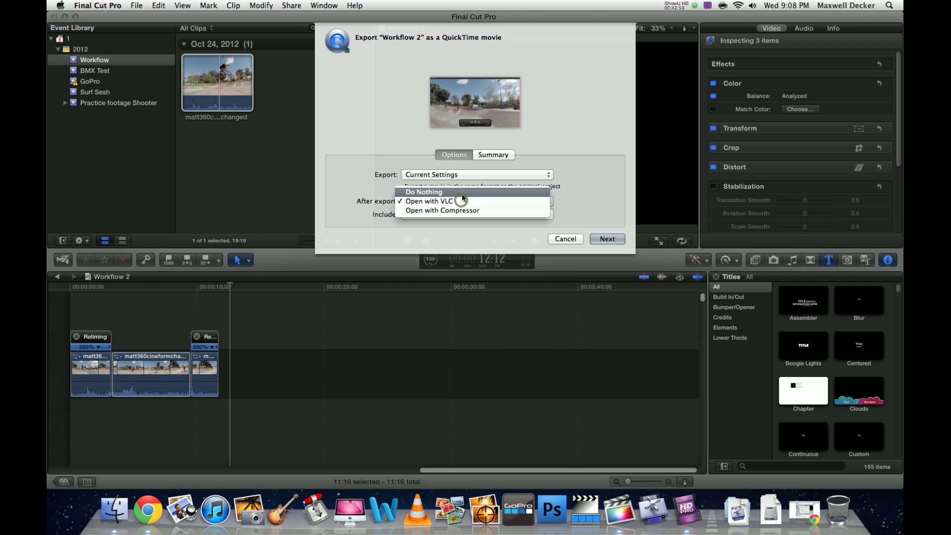
left_click(461, 192)
left_click(468, 214)
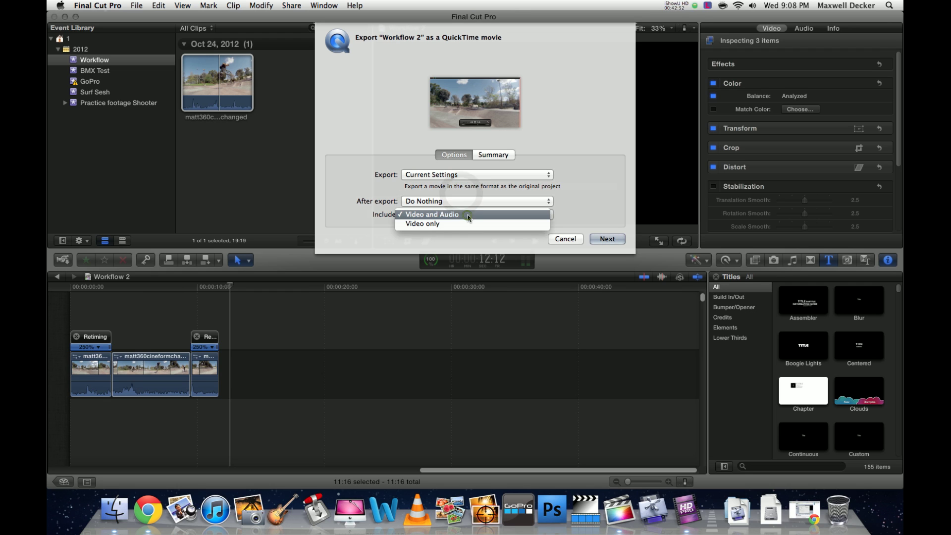
left_click(468, 214)
left_click(469, 215)
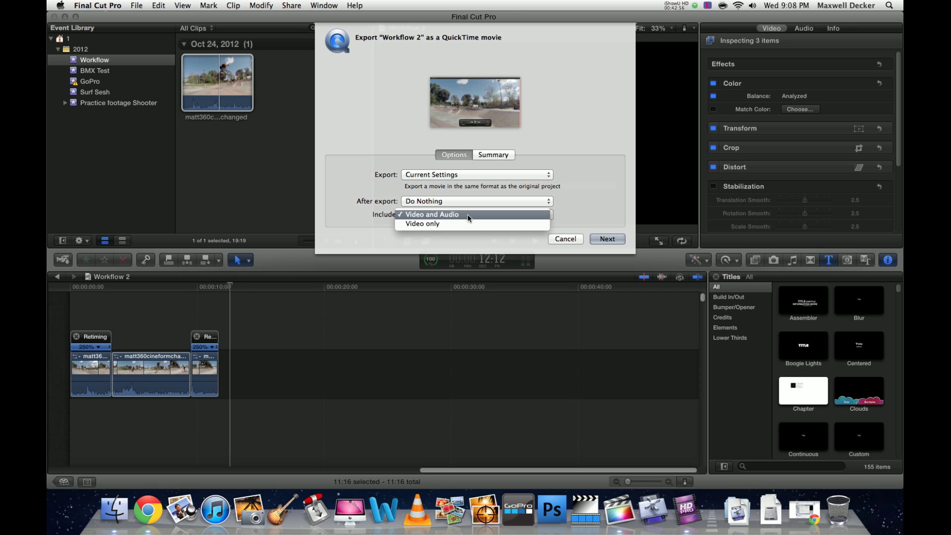
left_click(468, 216)
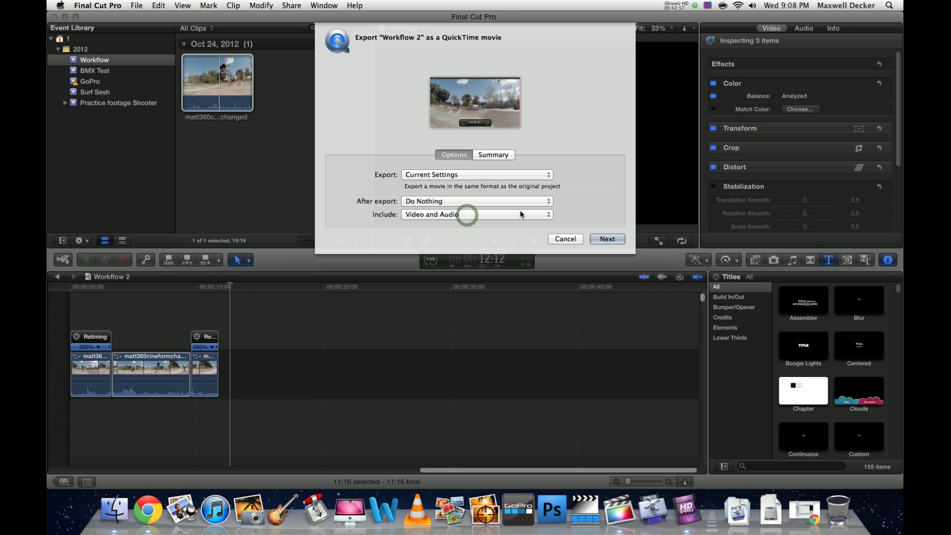
- Name the export 'Workflow 2 FCPX' and save it to the Desktop
left_click(604, 239)
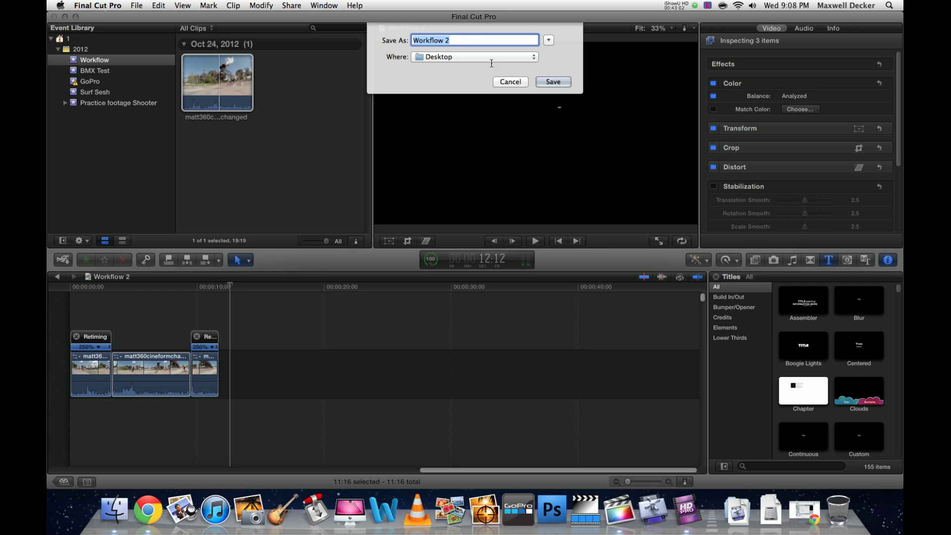
left_click(471, 39)
type("FCPX")
left_click(560, 83)
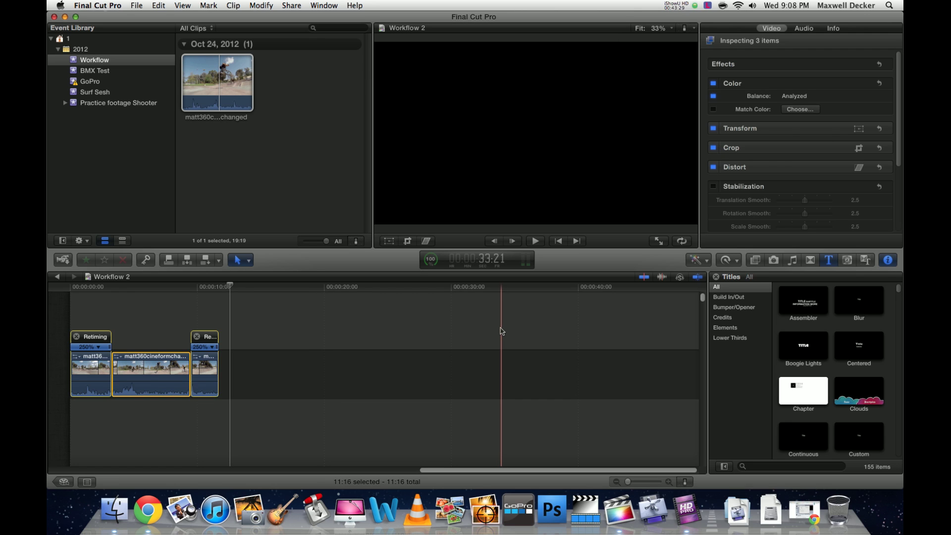
- Deselect the timeline clips and quit Final Cut Pro to reveal the desktop
left_click(500, 331)
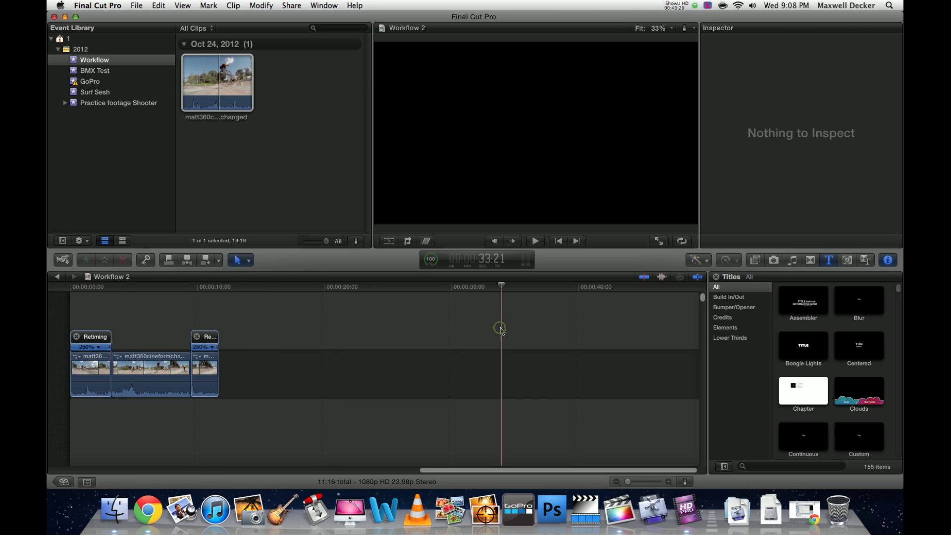
key("super+q")
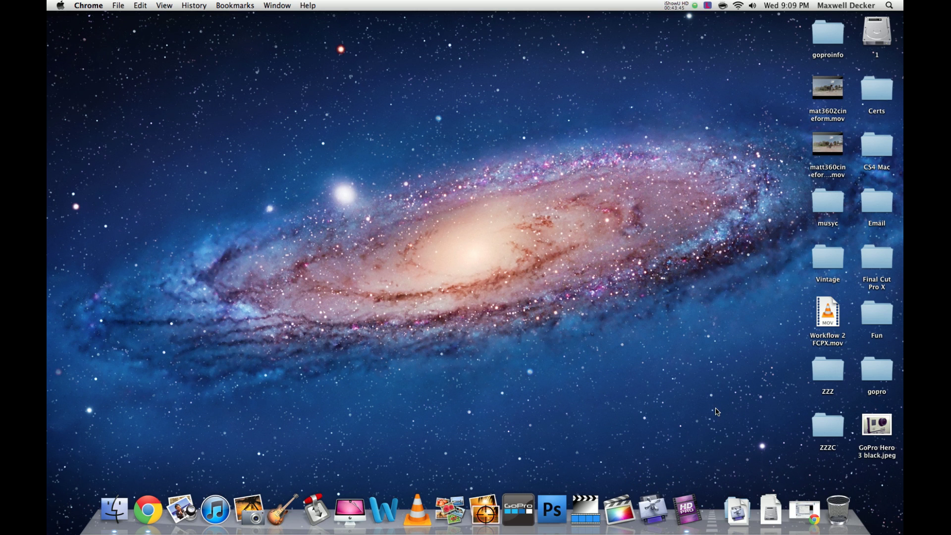
- Launch Compressor and add Workflow 2 FCPX.mov to the batch as a job
left_click(653, 510)
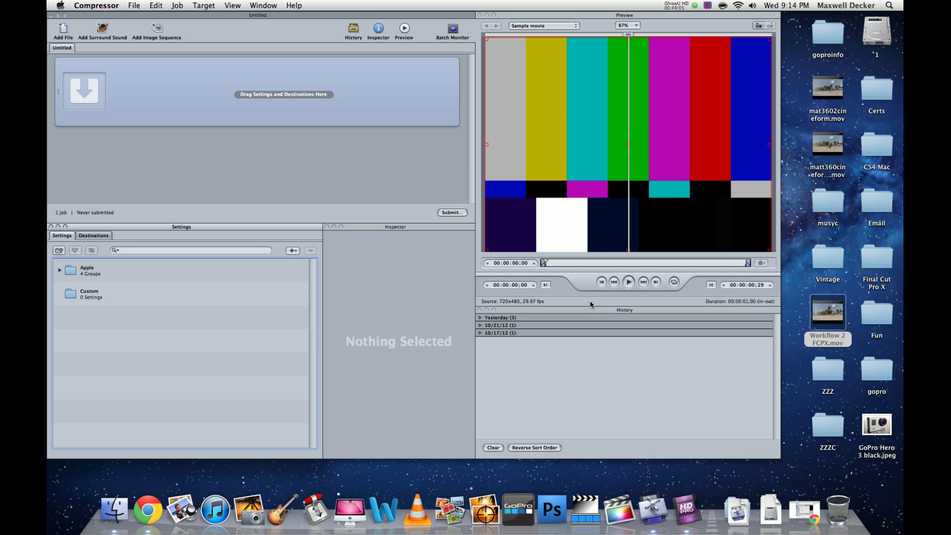
mouse_move(838, 327)
left_click_drag(843, 325, 250, 109)
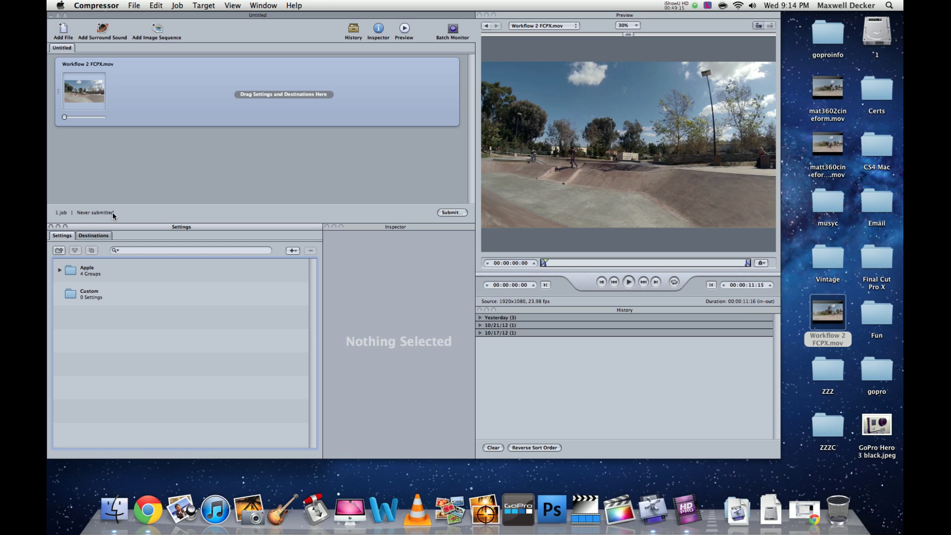
- Expand Apple > Formats > QuickTime in Settings and select the H.264 setting
left_click(61, 271)
left_click(68, 341)
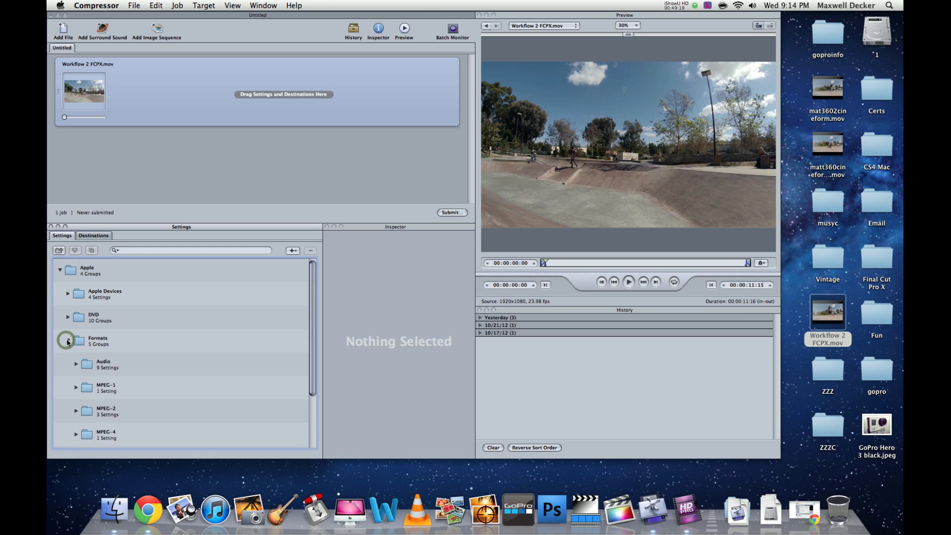
scroll(67, 340, "down", 5)
left_click(76, 387)
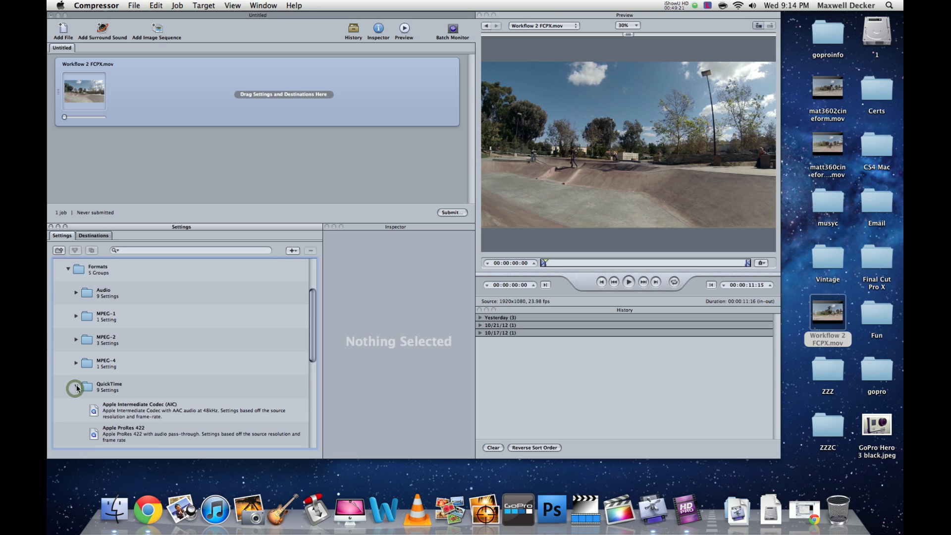
scroll(77, 388, "down", 8)
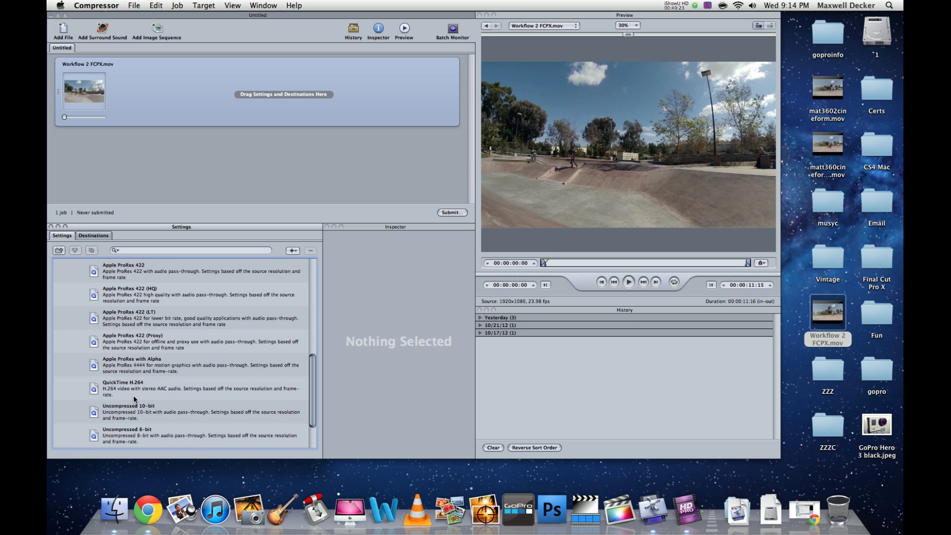
left_click(133, 397)
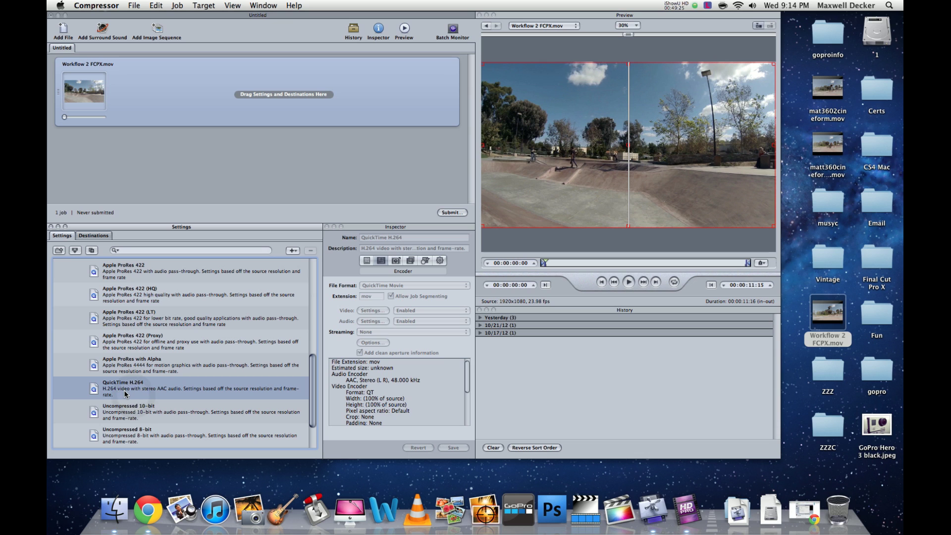
- Apply the QuickTime H.264 setting to the Workflow 2 FCPX.mov job and select its target
left_click_drag(124, 393, 179, 114)
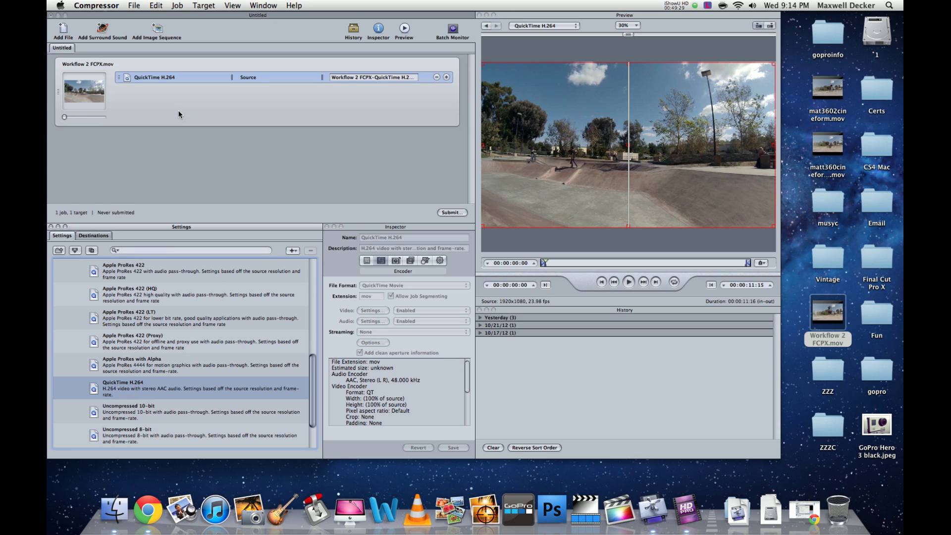
left_click(168, 78)
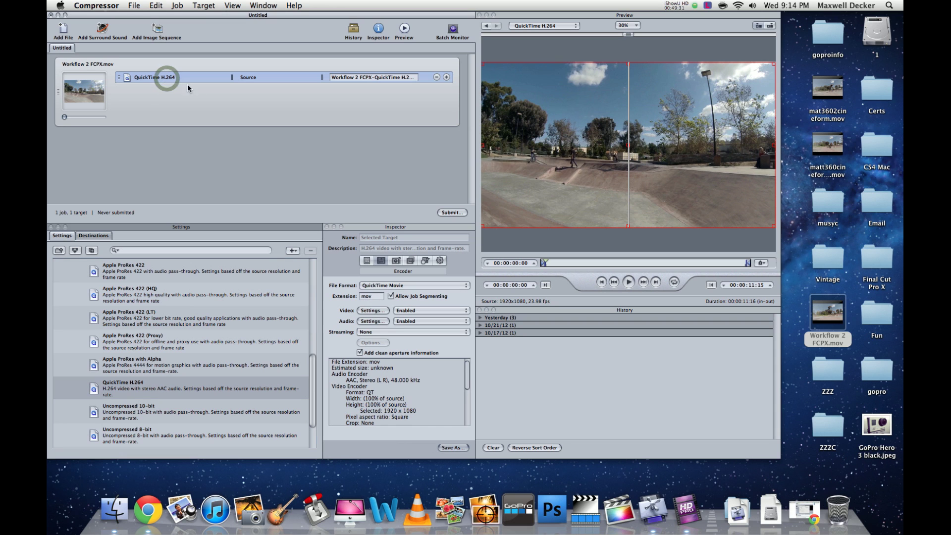
left_click(367, 260)
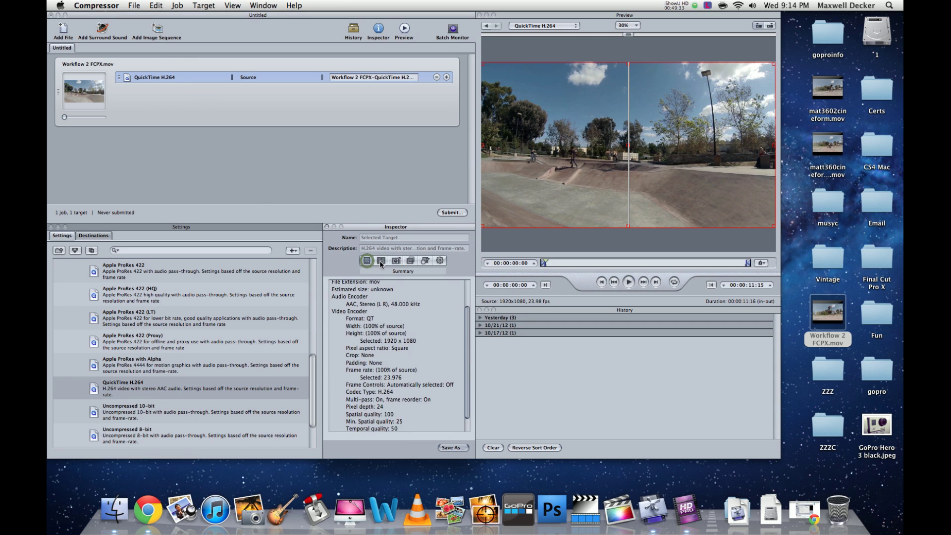
left_click(381, 261)
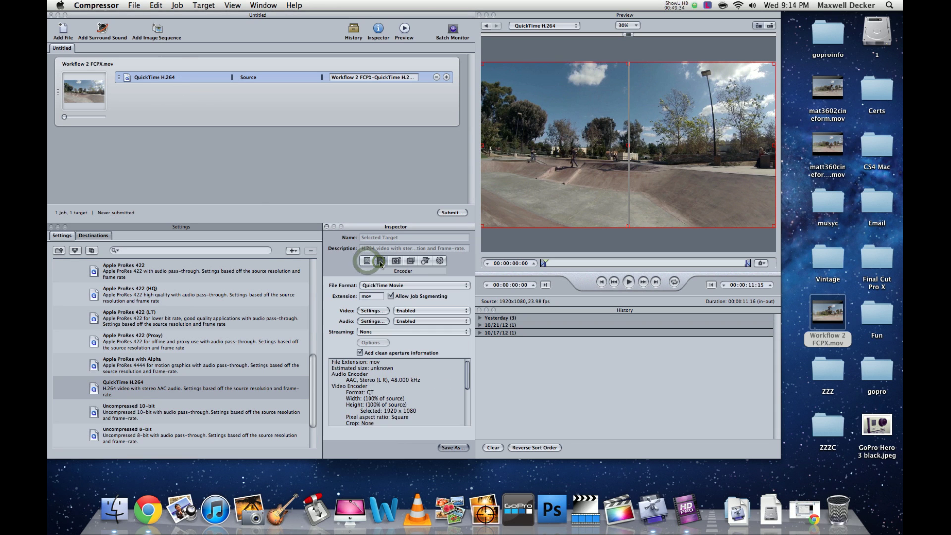
- In the video compression settings, keep H.264 as the compression type and raise quality to Best
left_click(381, 314)
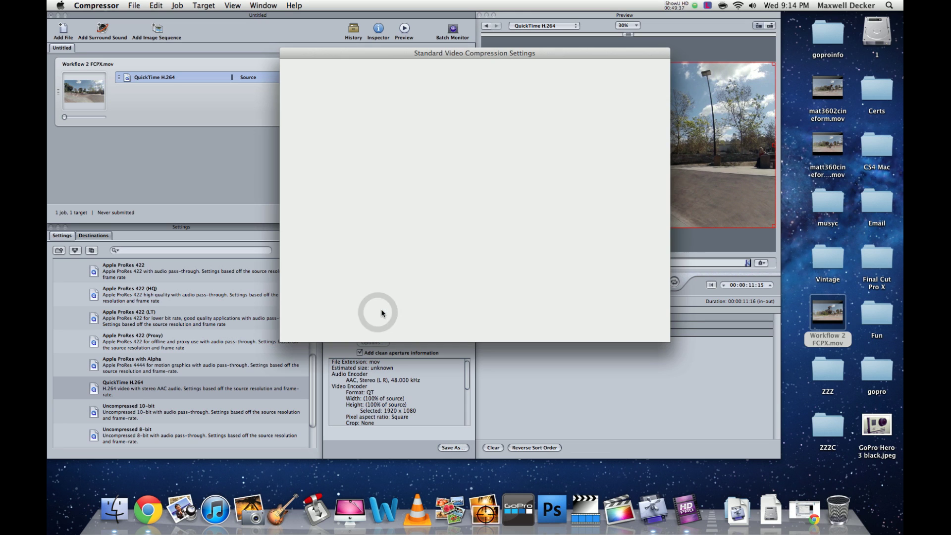
left_click(449, 209)
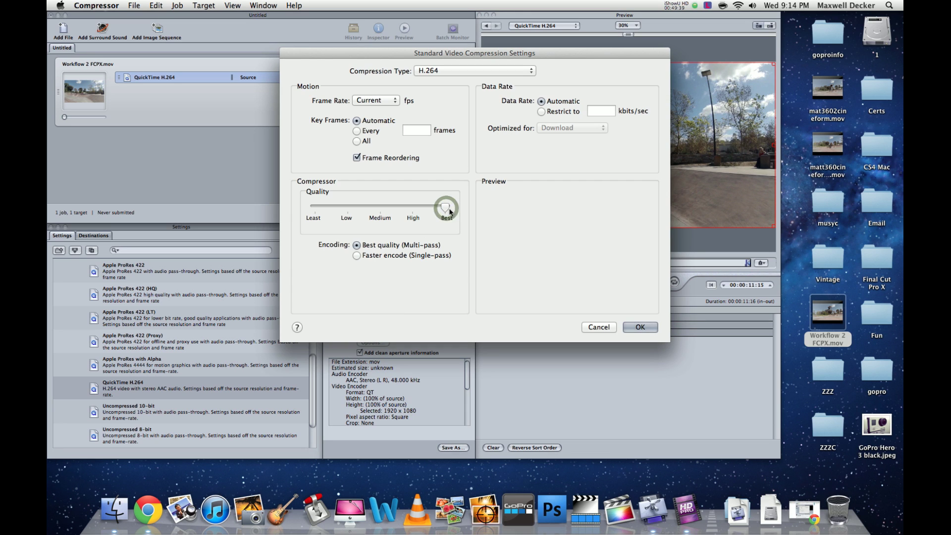
left_click(485, 70)
left_click(483, 72)
left_click(483, 72)
left_click(483, 72)
left_click(484, 72)
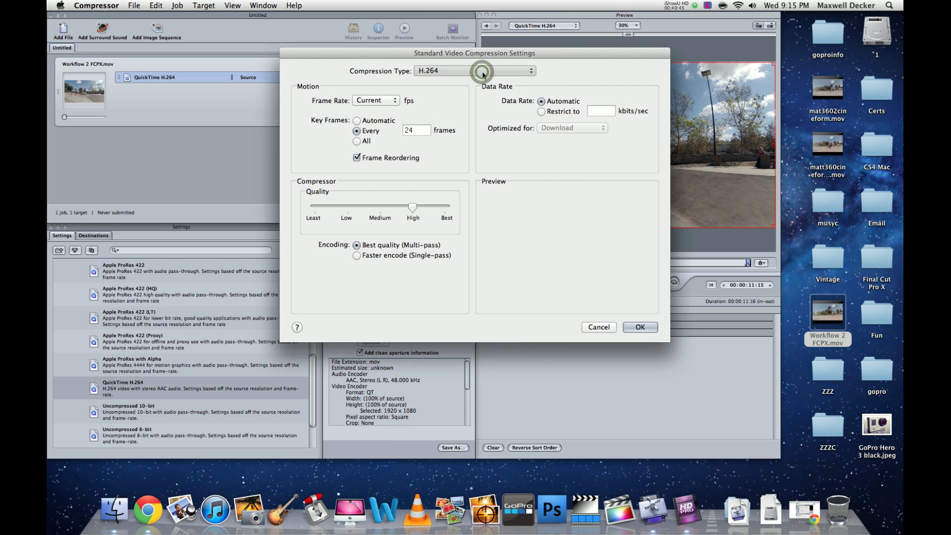
left_click_drag(412, 207, 446, 207)
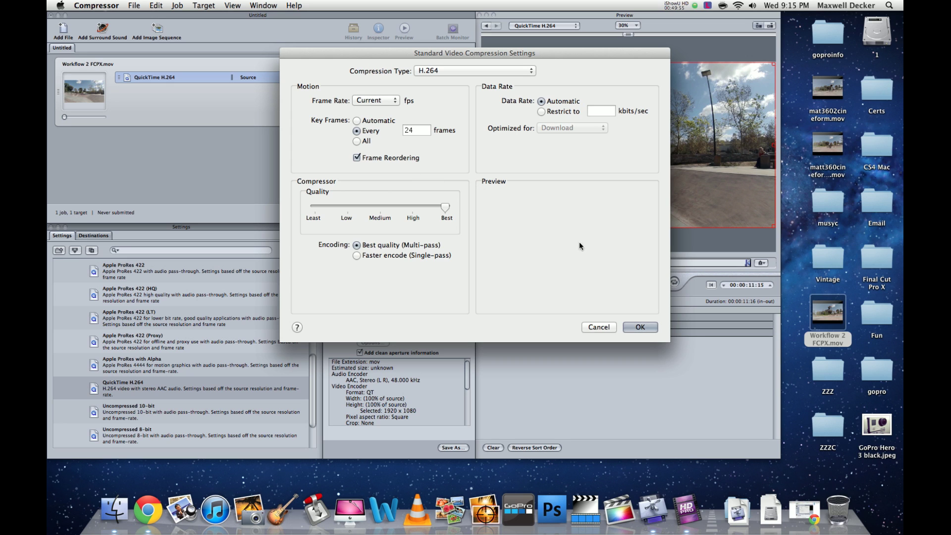
- Confirm the H.264 settings and keep the frame size at 100% of source
left_click(641, 328)
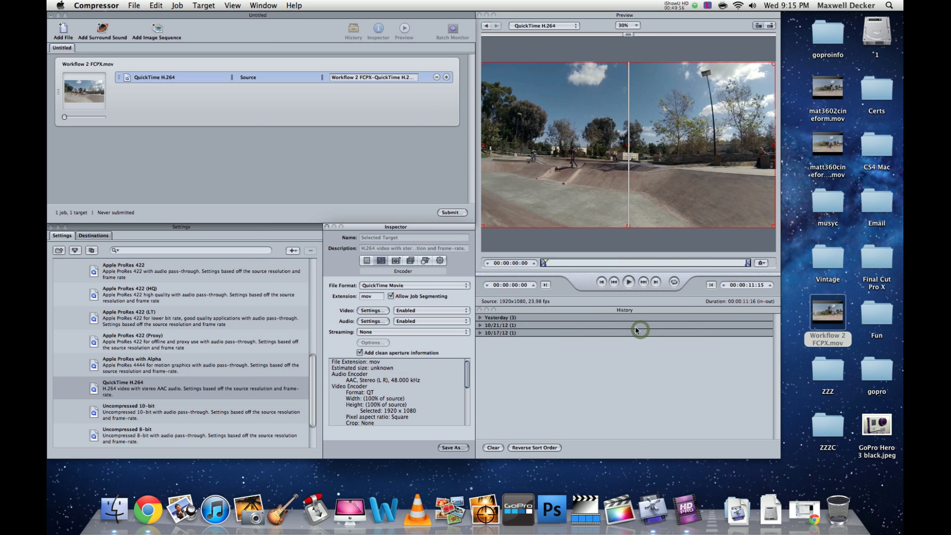
left_click(426, 261)
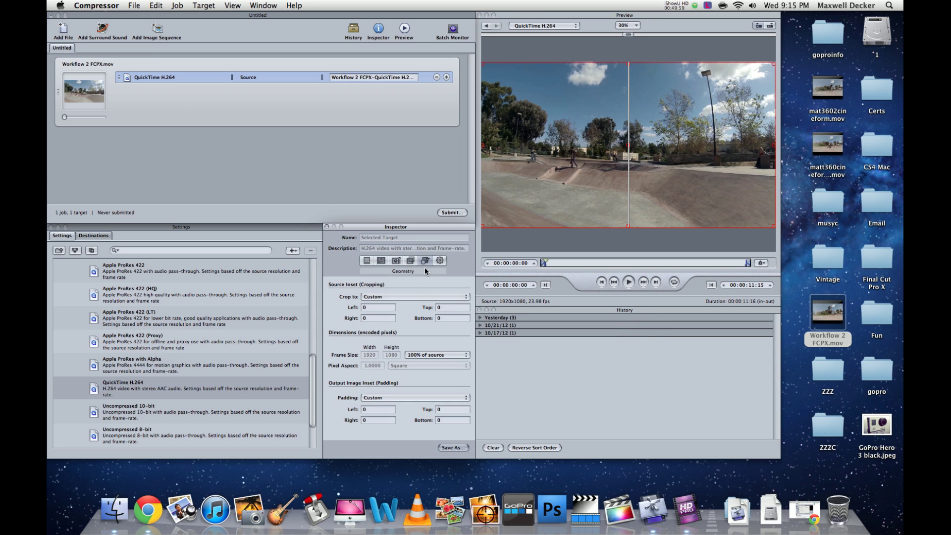
left_click(429, 353)
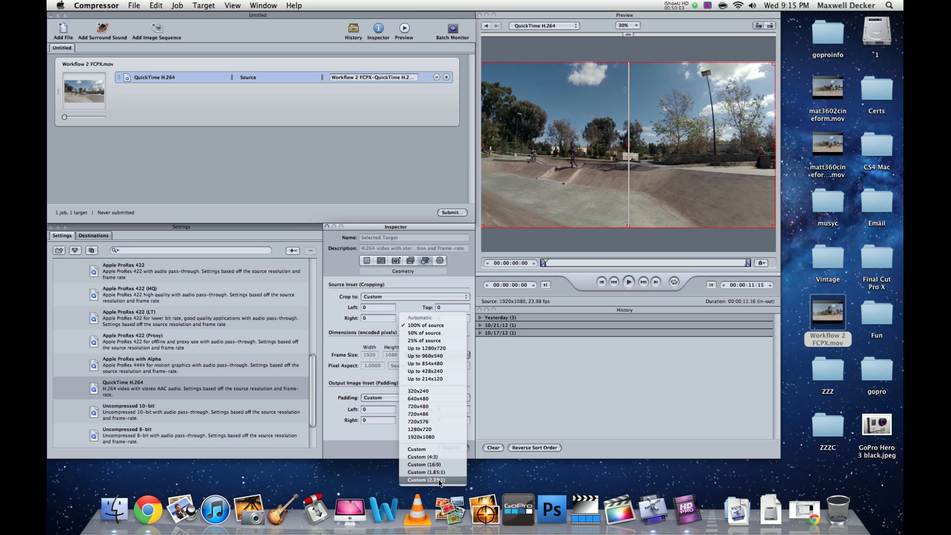
left_click(512, 381)
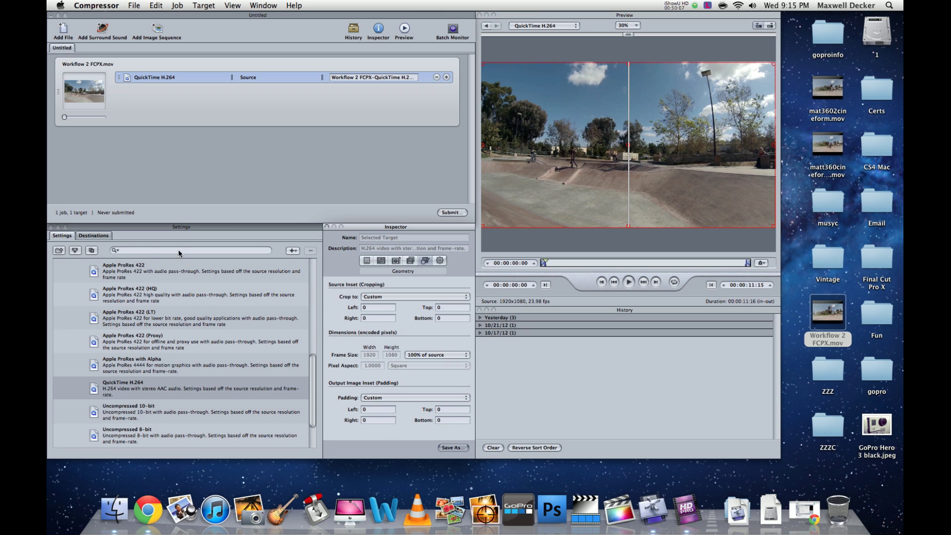
- Set the output destination to Apple > Desktop and name the file 'Compressed Workflow'
left_click(91, 236)
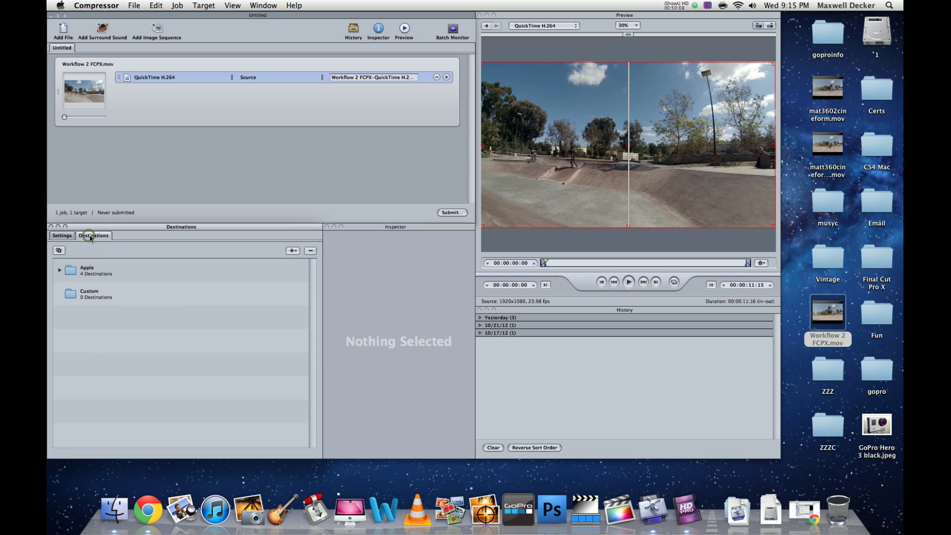
left_click(59, 270)
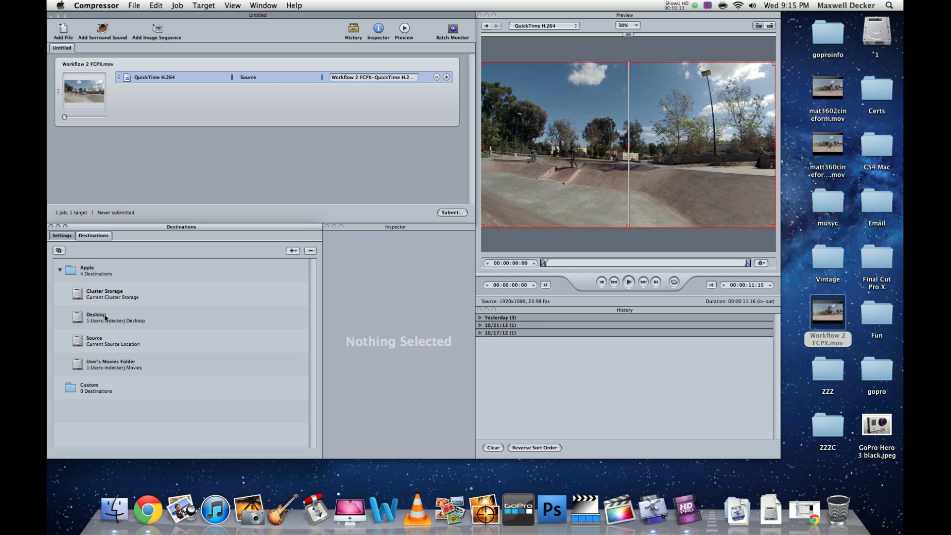
left_click_drag(112, 317, 271, 79)
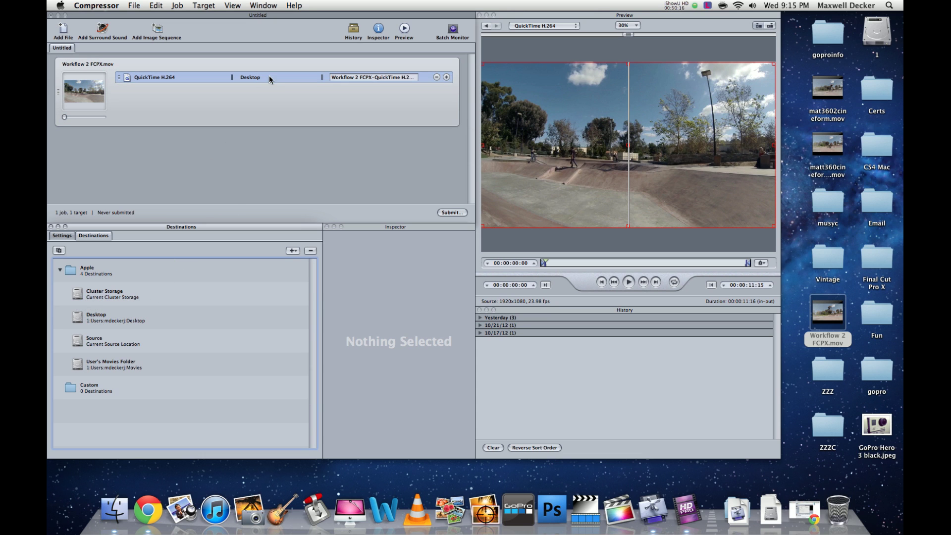
left_click(345, 77)
left_click(347, 77)
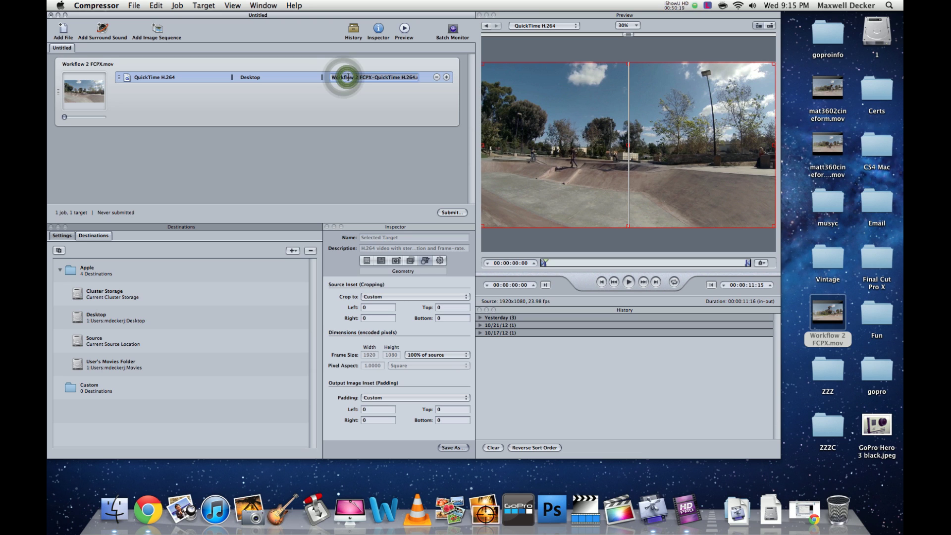
type("Compresse")
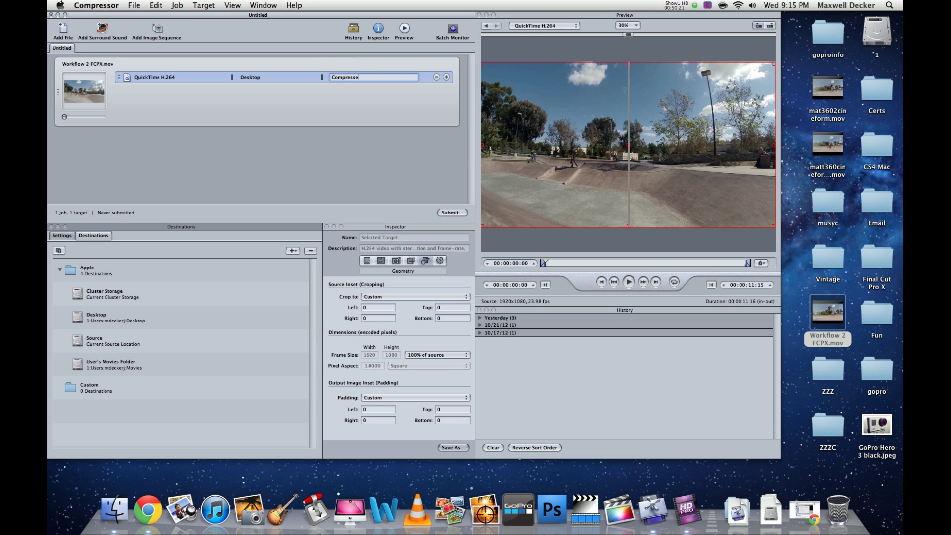
type("d Workflow")
- Submit the batch for encoding and, once the job shows Successful, quit Compressor with Command-Q
left_click(452, 213)
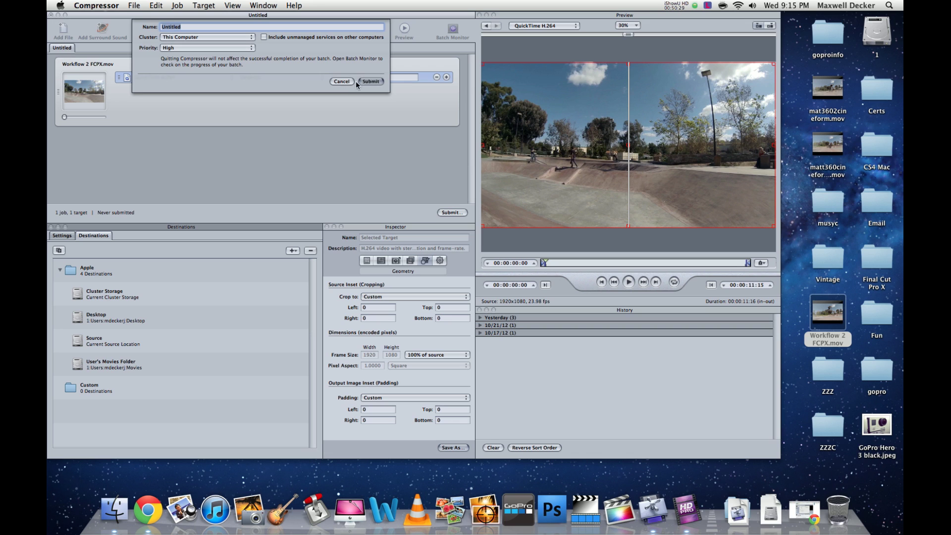
left_click(368, 81)
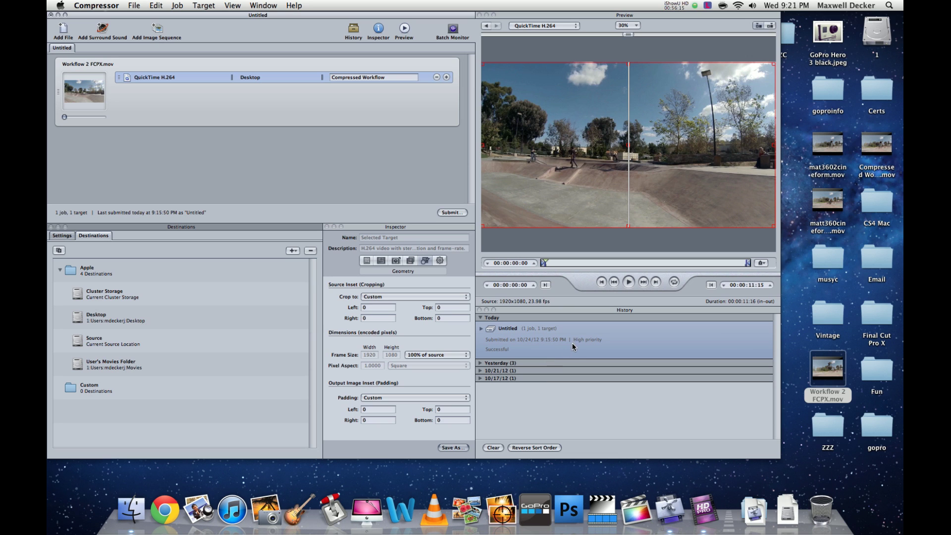
key("super+q")
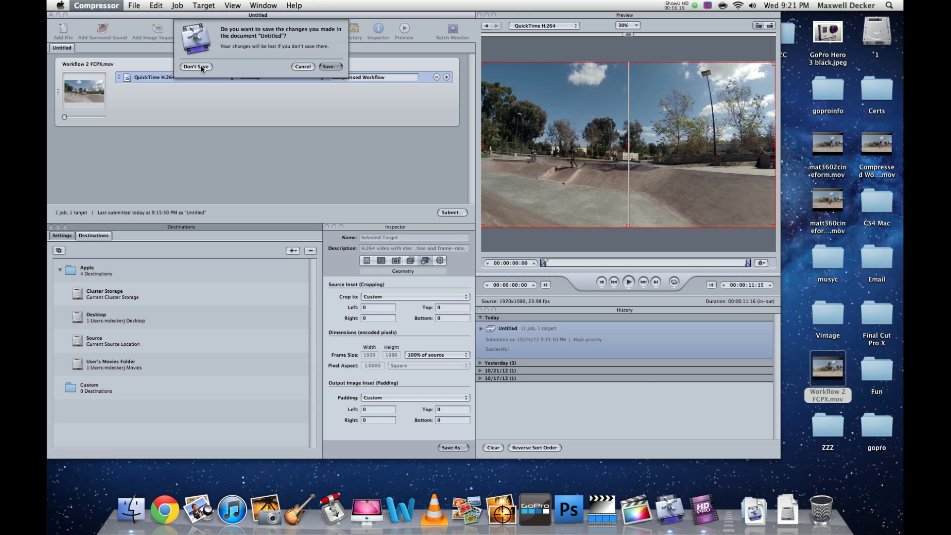
- Choose Don't Save to discard the Untitled batch
left_click(201, 66)
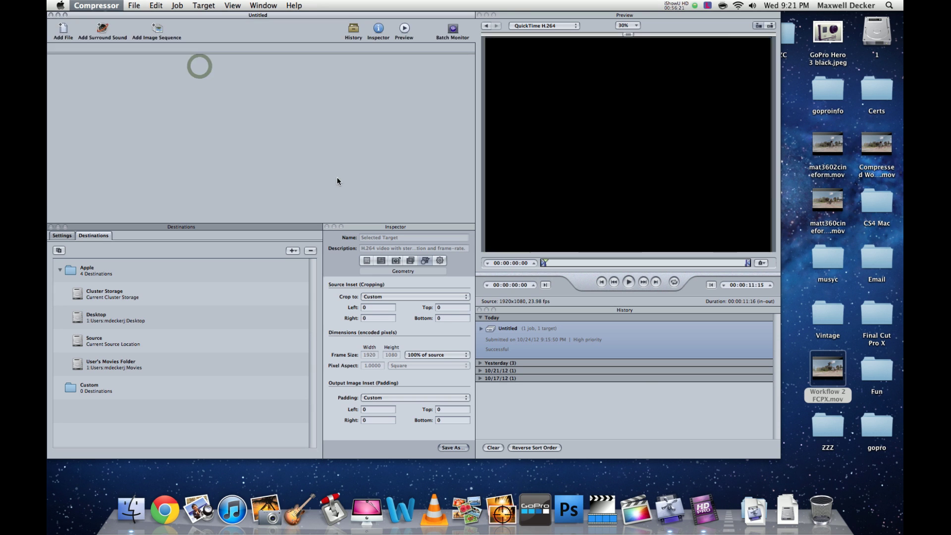